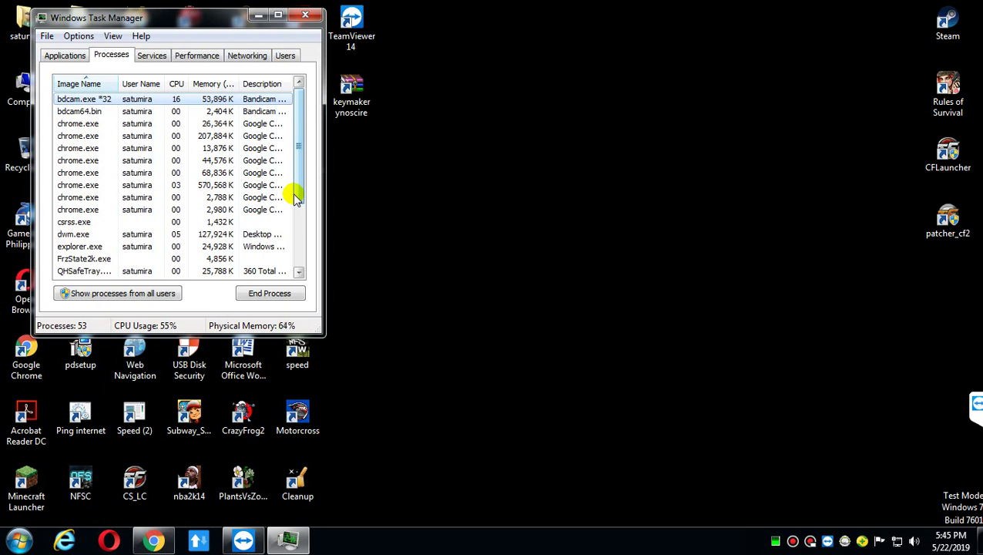
left_click_drag(772, 393, 817, 447)
left_click(828, 427)
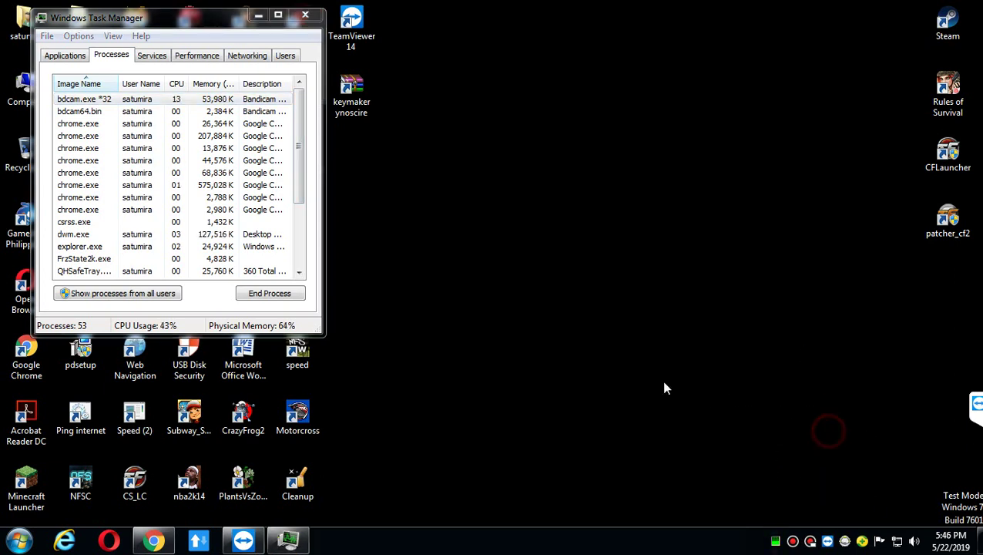
left_click(694, 506)
left_click(584, 448)
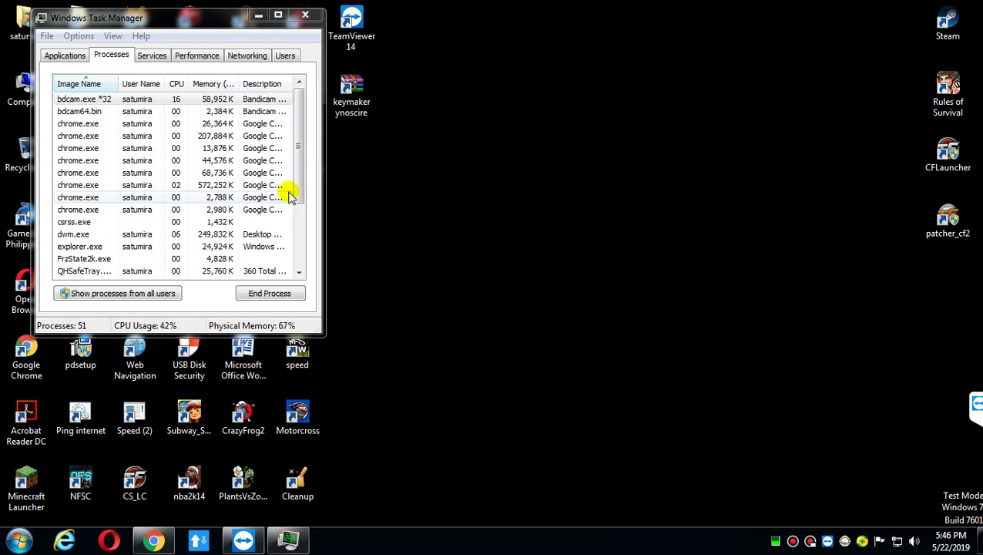
left_click(303, 241)
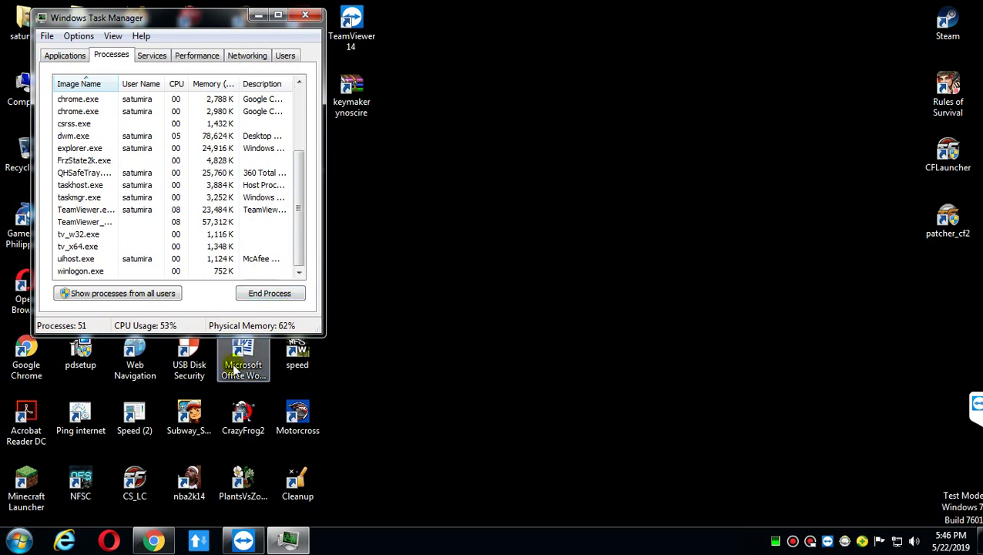
Open the list of installed programs in Control Panel
left_click(19, 539)
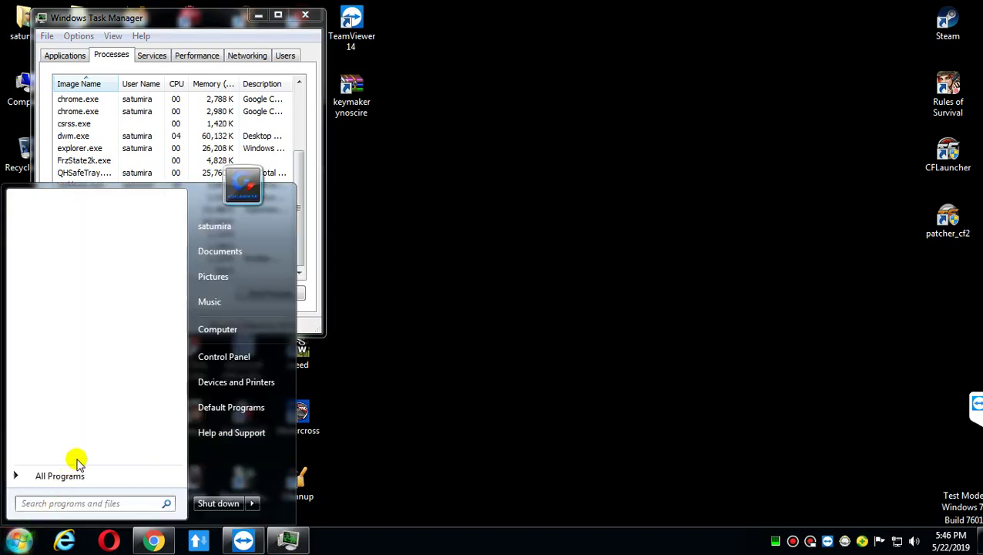
left_click(225, 358)
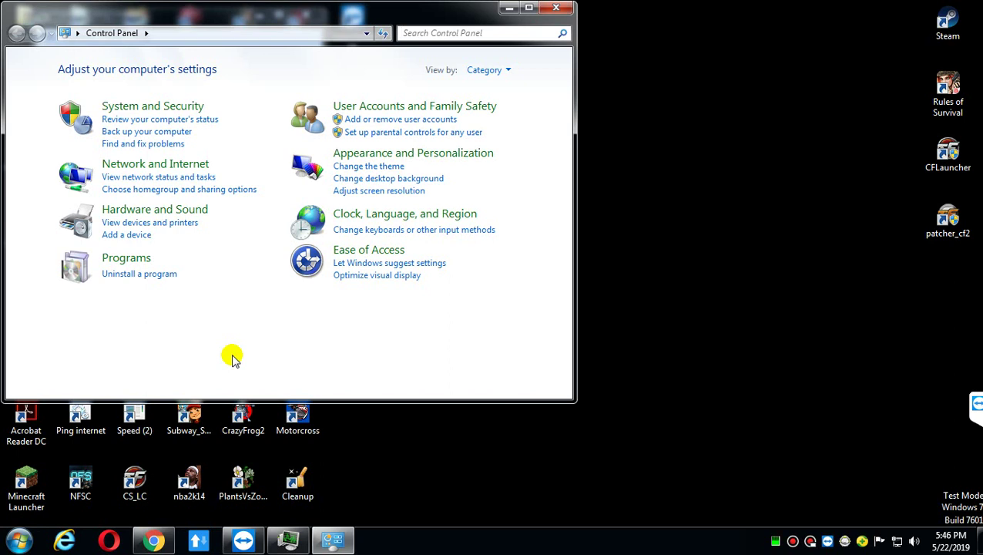
left_click(141, 275)
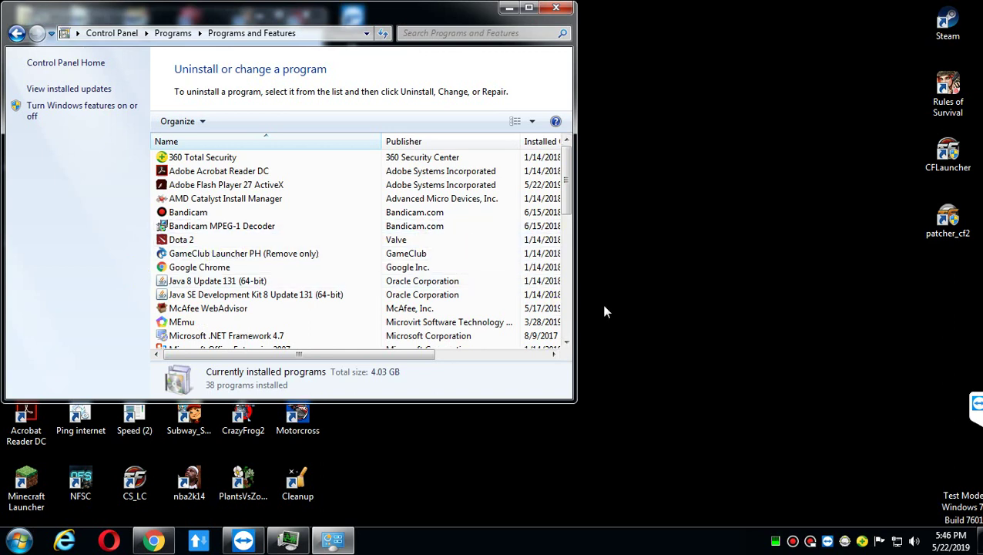
Look through the list of installed programs from the first entry to the last
left_click(566, 343)
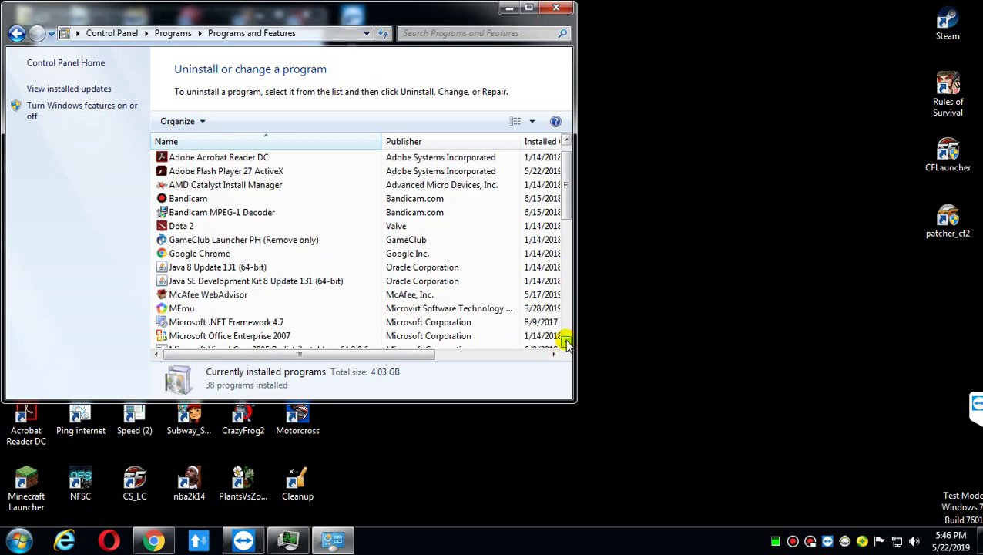
left_click(566, 343)
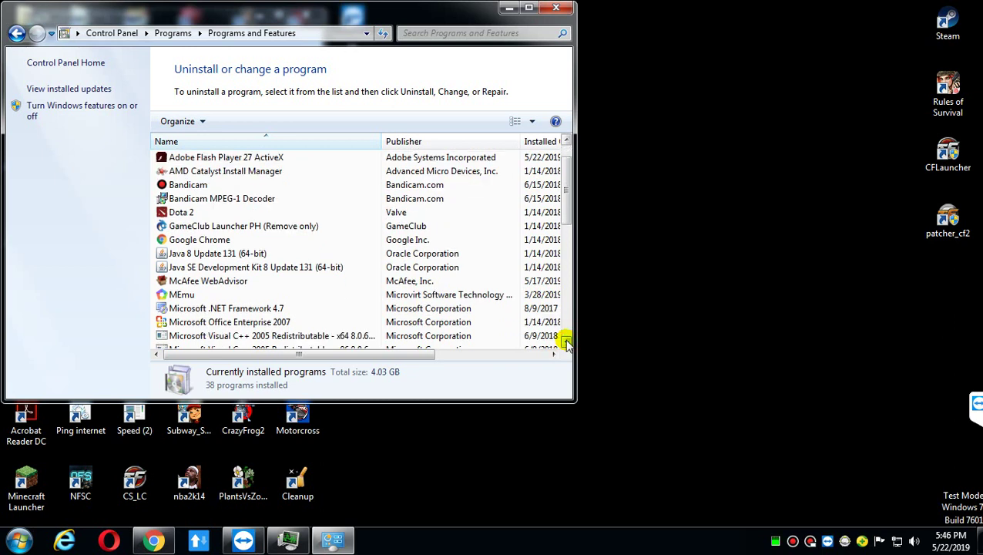
left_click(566, 343)
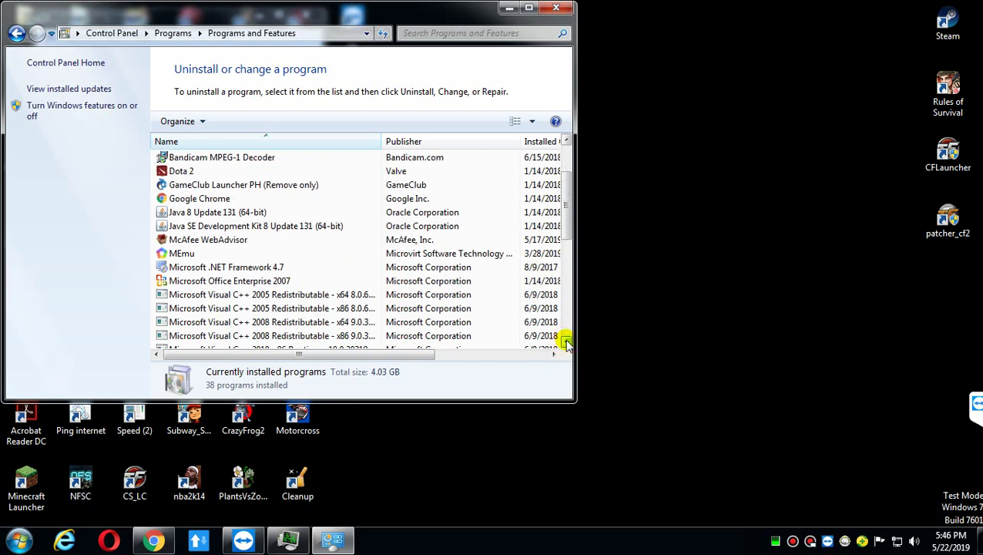
left_click(566, 342)
double_click(567, 343)
triple_click(566, 342)
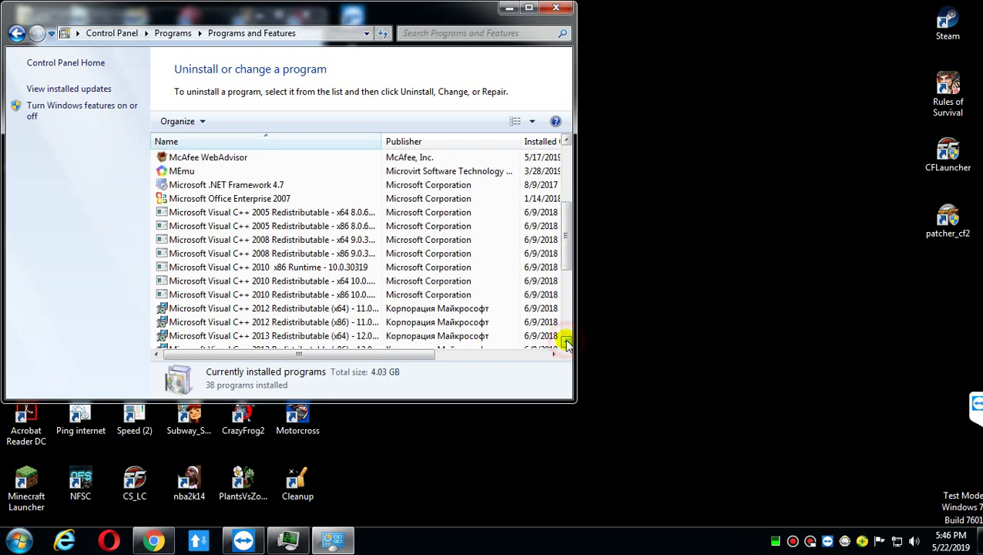
left_click(567, 343)
left_click(567, 343)
left_click(566, 343)
left_click(566, 343)
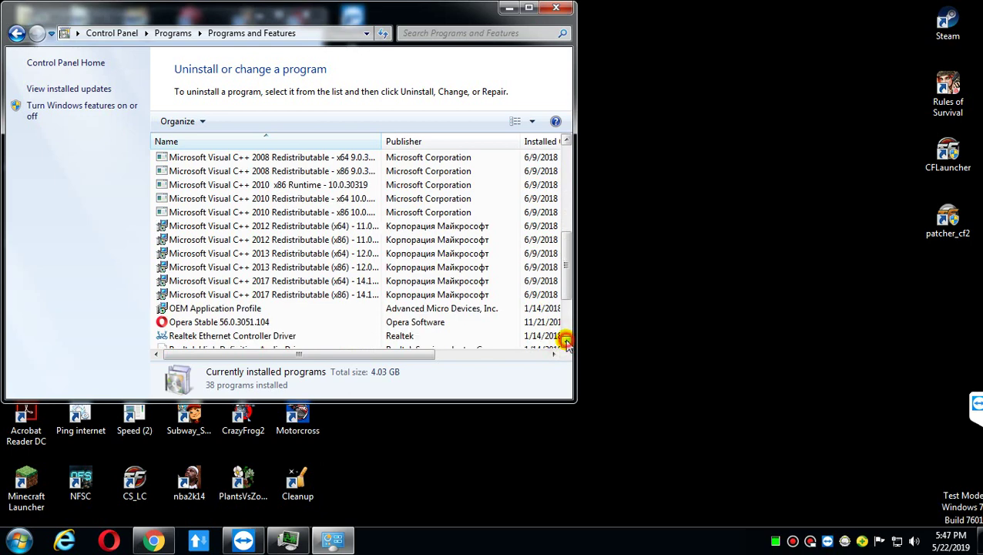
left_click(566, 343)
left_click(566, 343)
left_click(566, 343)
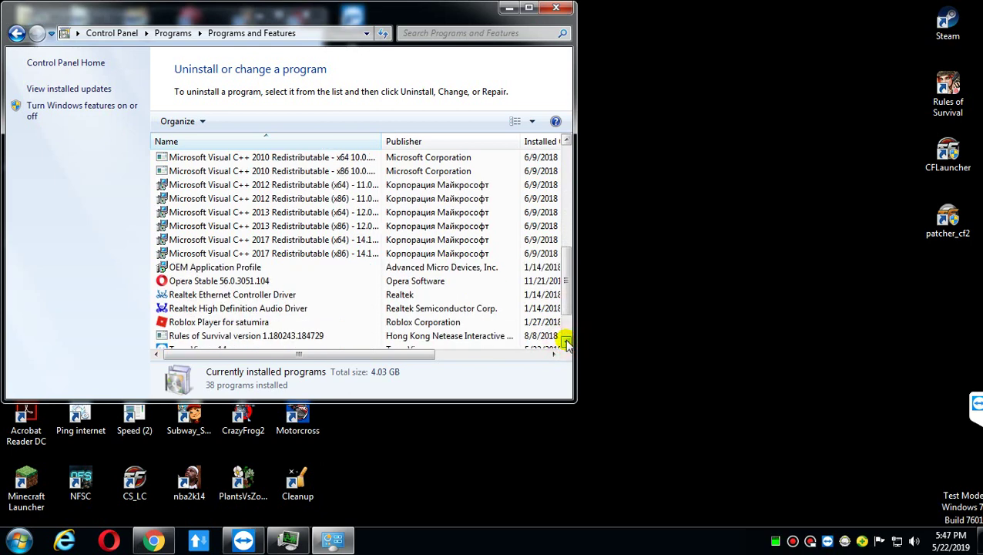
left_click(566, 343)
left_click(566, 343)
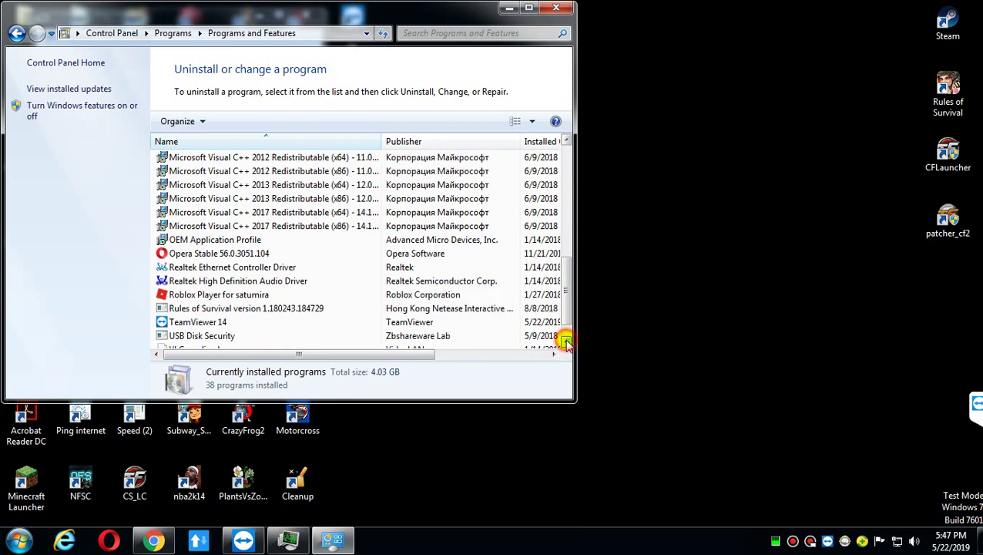
left_click(566, 343)
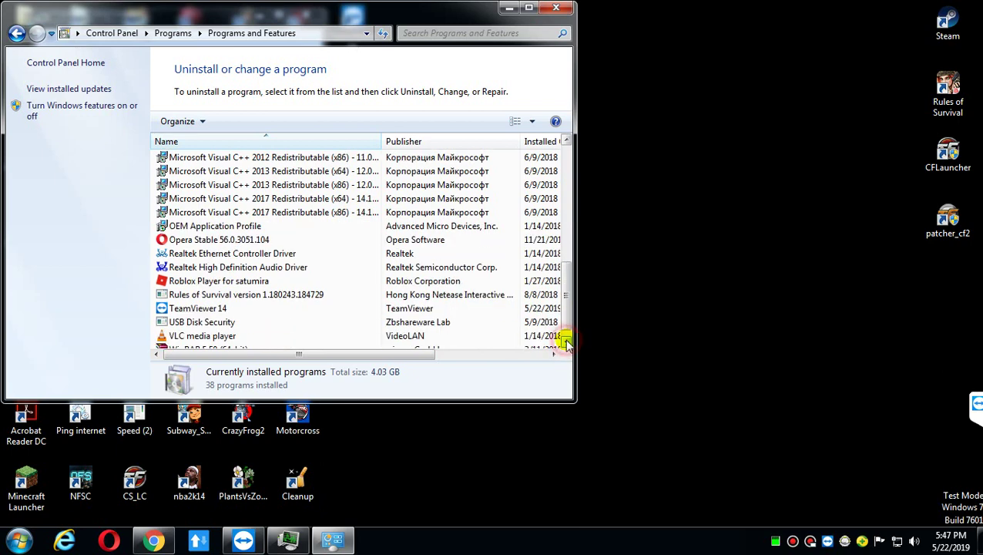
left_click(566, 343)
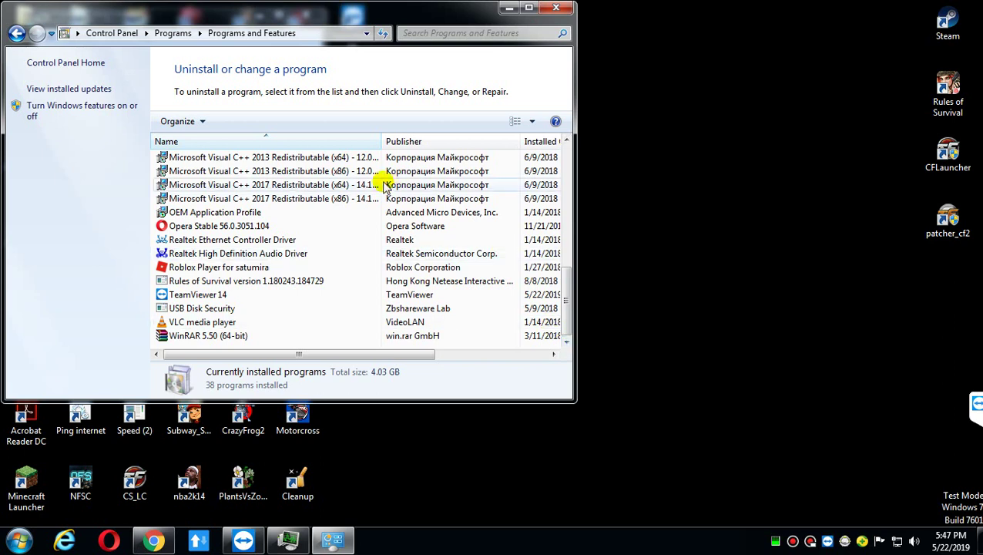
Return to the Control Panel home and open the System page under System and Security
left_click(72, 63)
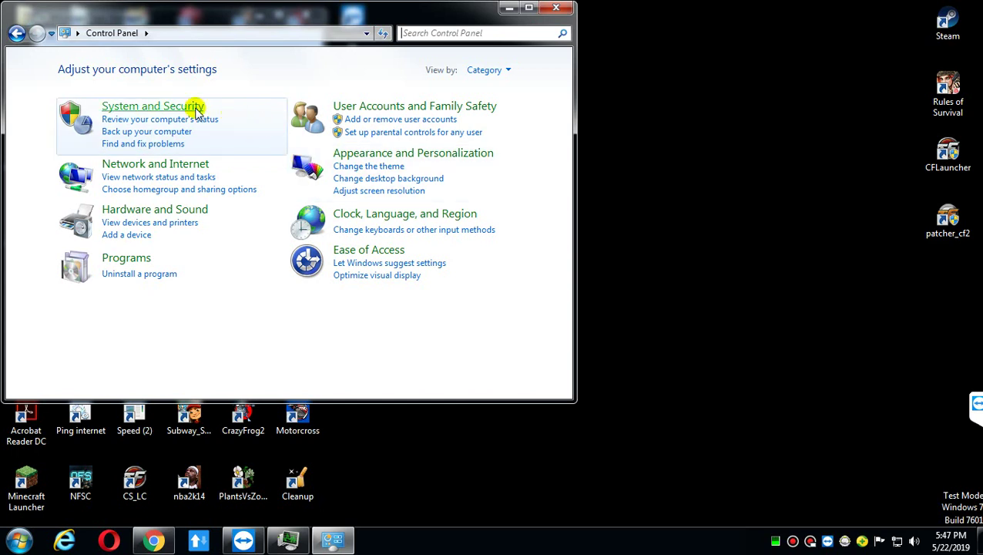
left_click(169, 106)
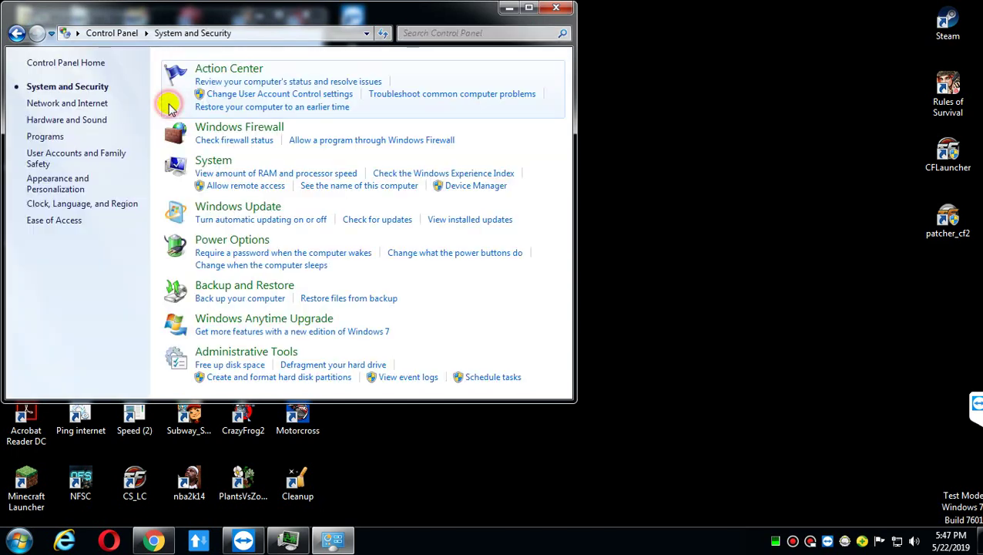
left_click(213, 160)
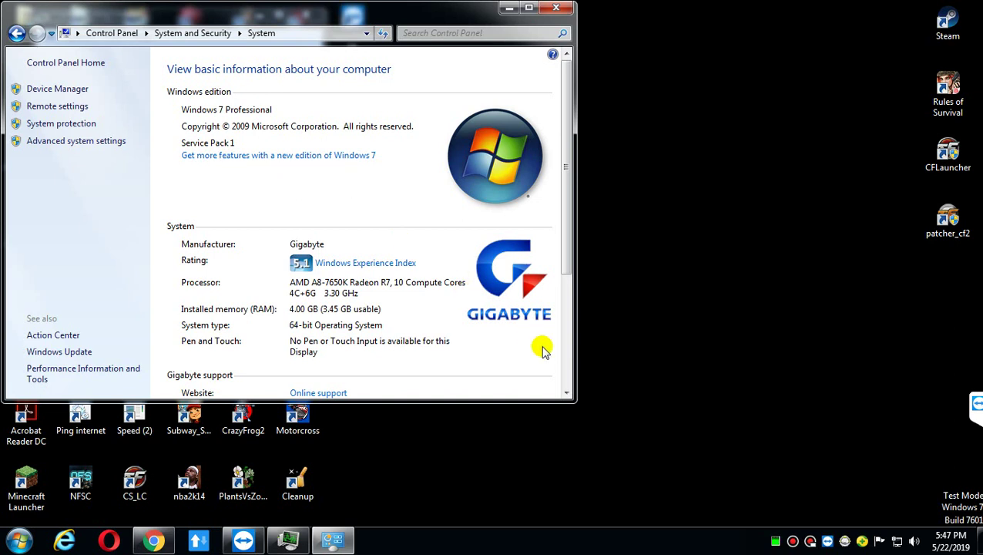
Examine the basic computer information on the System page, from the hardware details to the Windows activation section
left_click(565, 394)
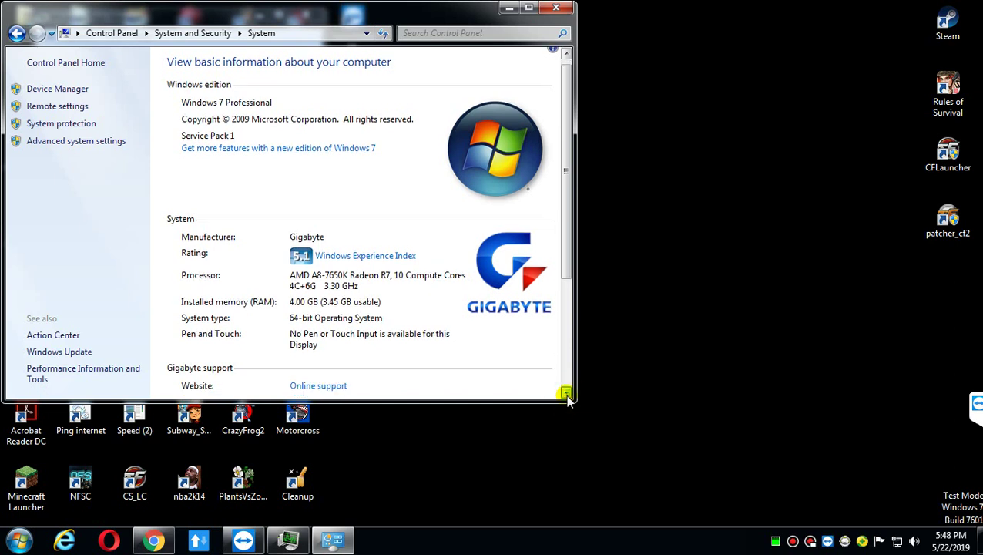
left_click(566, 394)
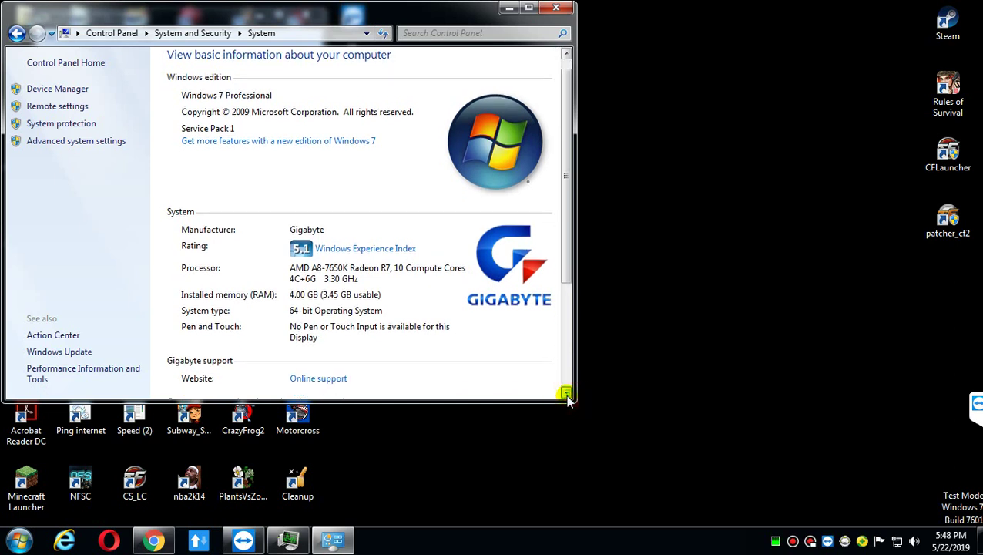
left_click(565, 393)
left_click(566, 394)
left_click(565, 394)
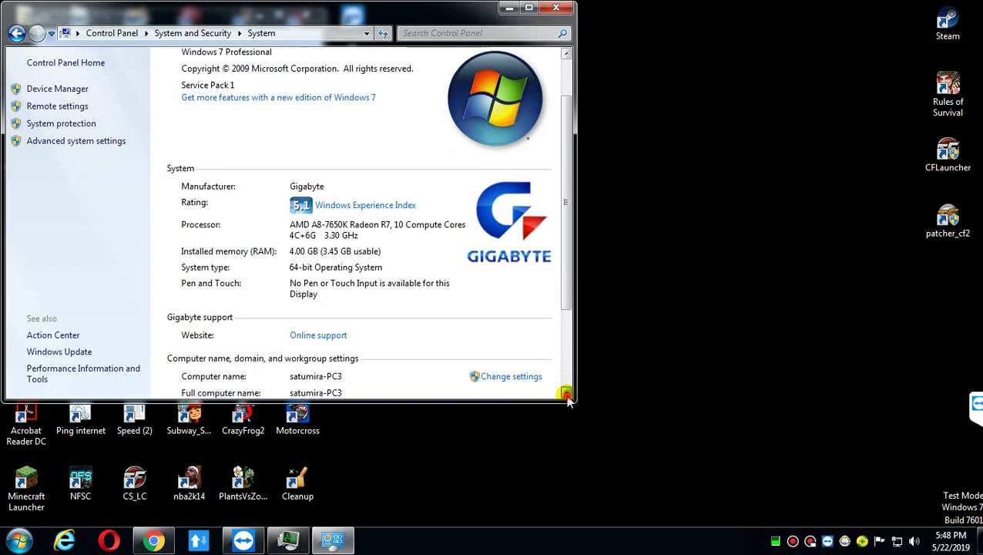
left_click_drag(566, 394, 565, 394)
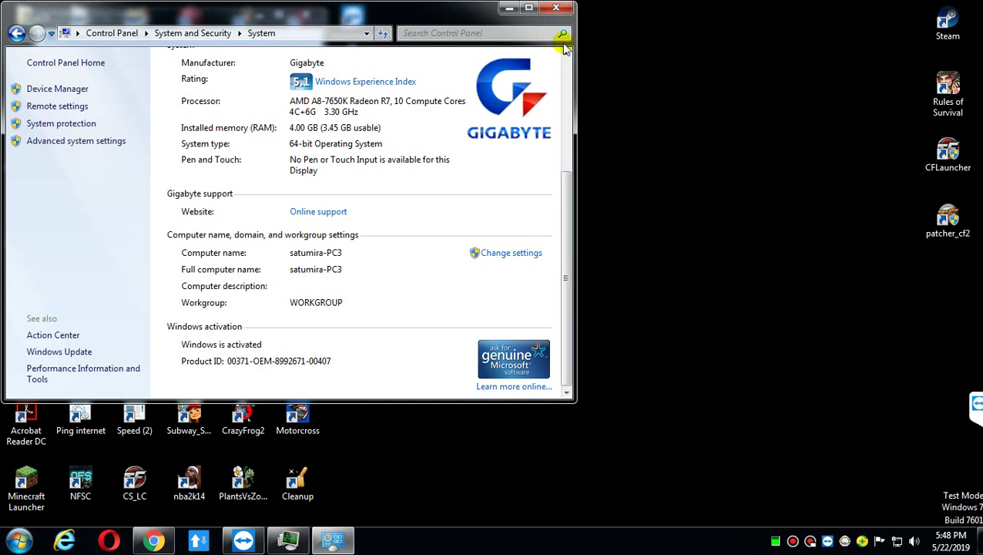
left_click_drag(566, 55, 566, 56)
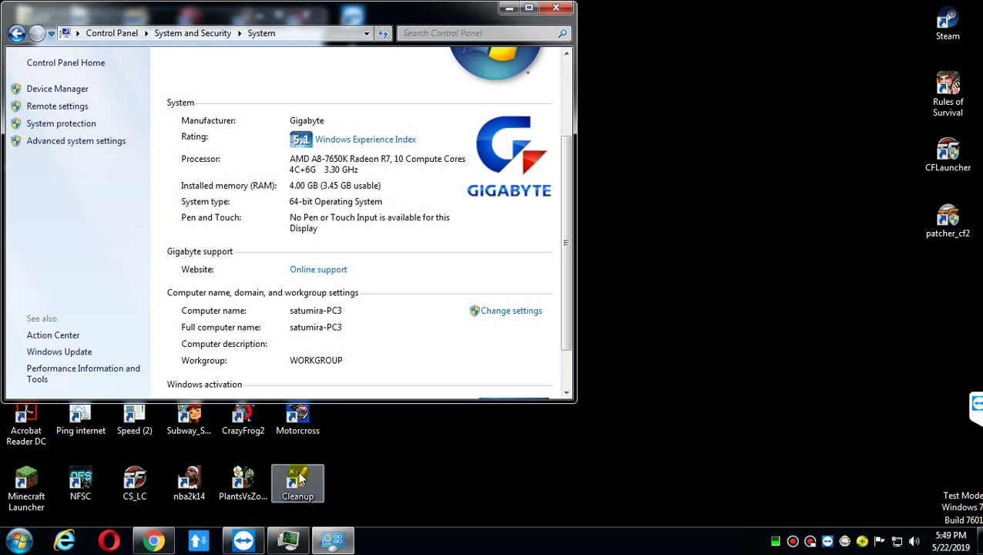
Close the Google Chrome window that has Facebook open
left_click(153, 541)
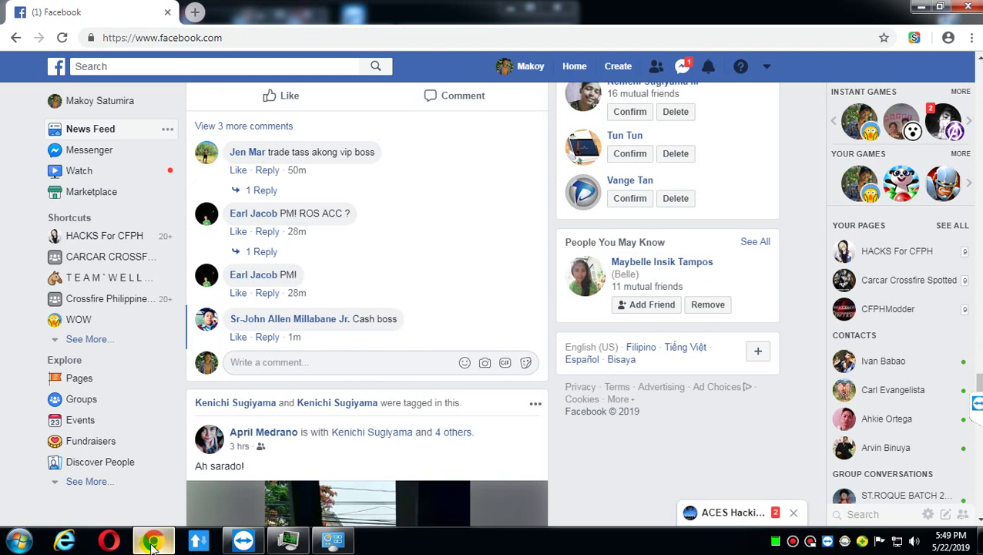
left_click(153, 540)
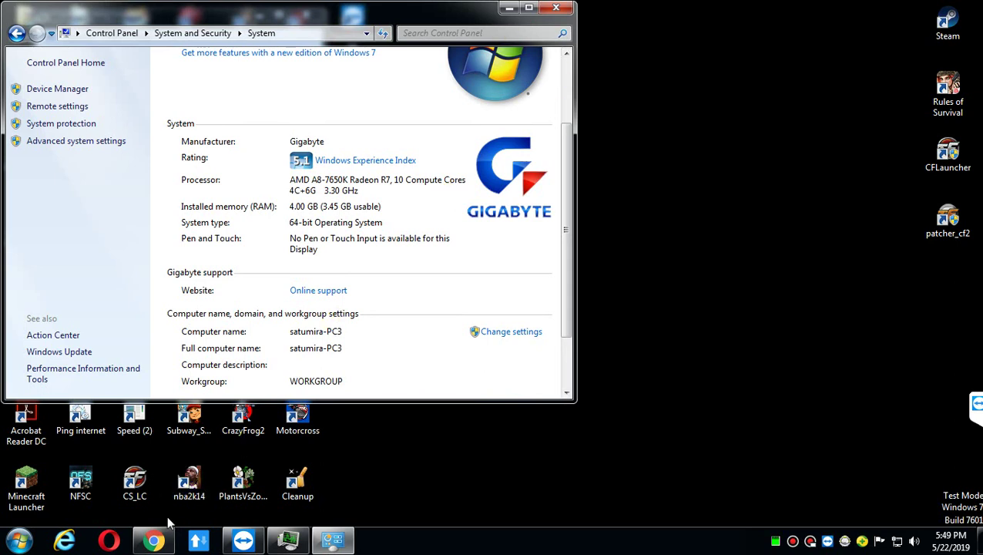
mouse_move(158, 540)
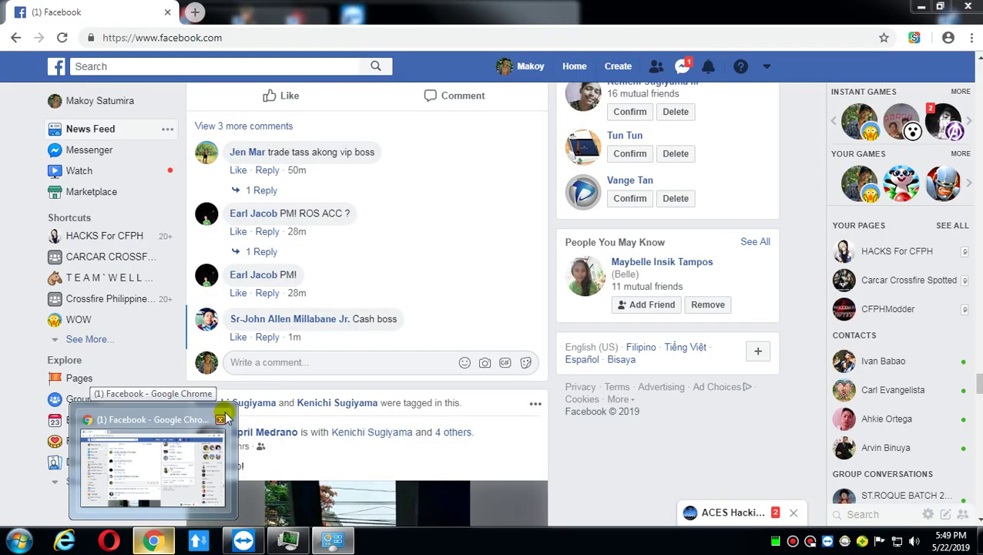
right_click(223, 418)
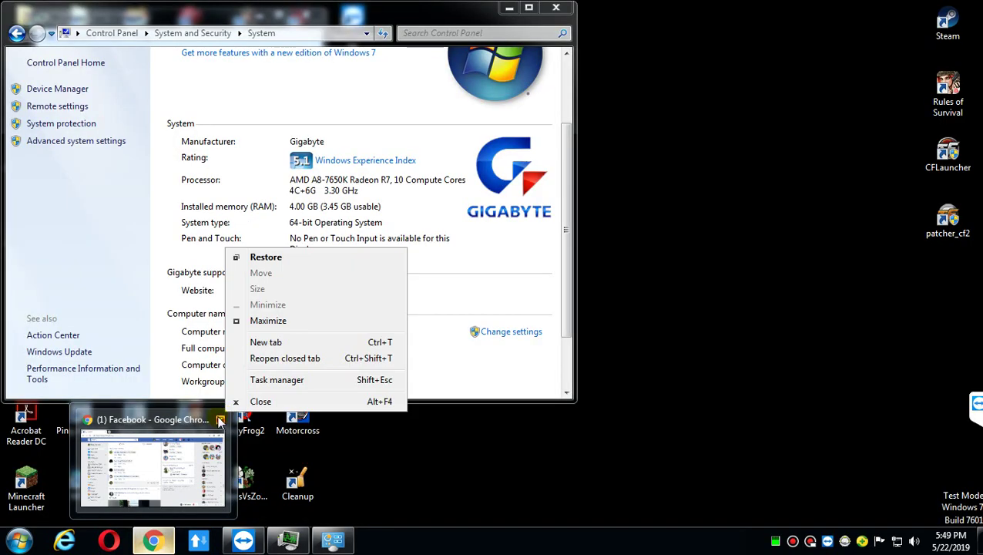
left_click(220, 420)
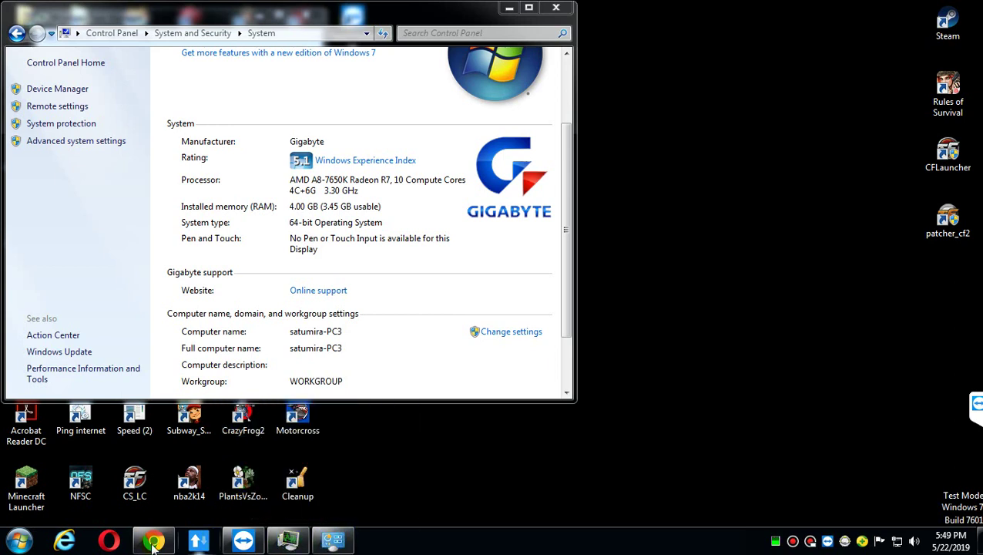
mouse_move(150, 543)
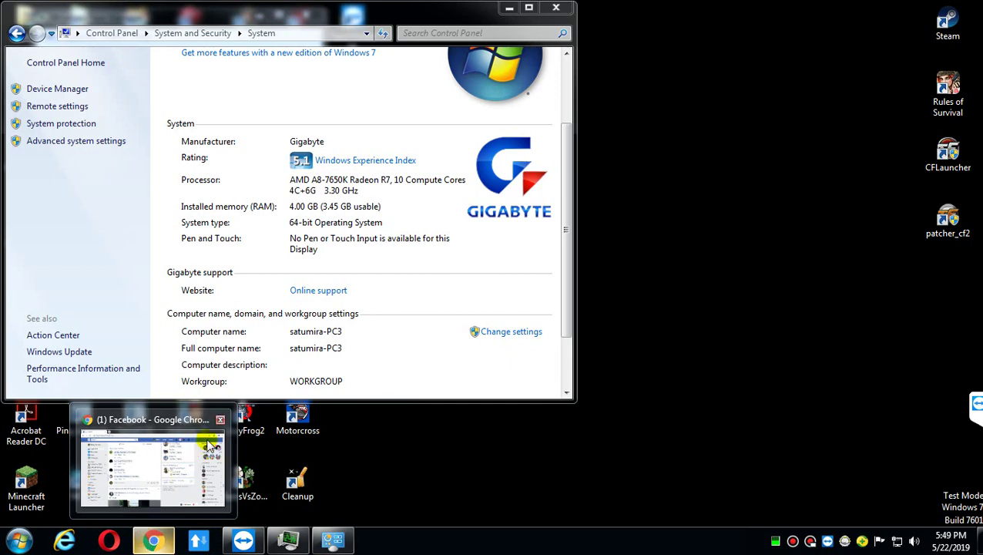
mouse_move(220, 414)
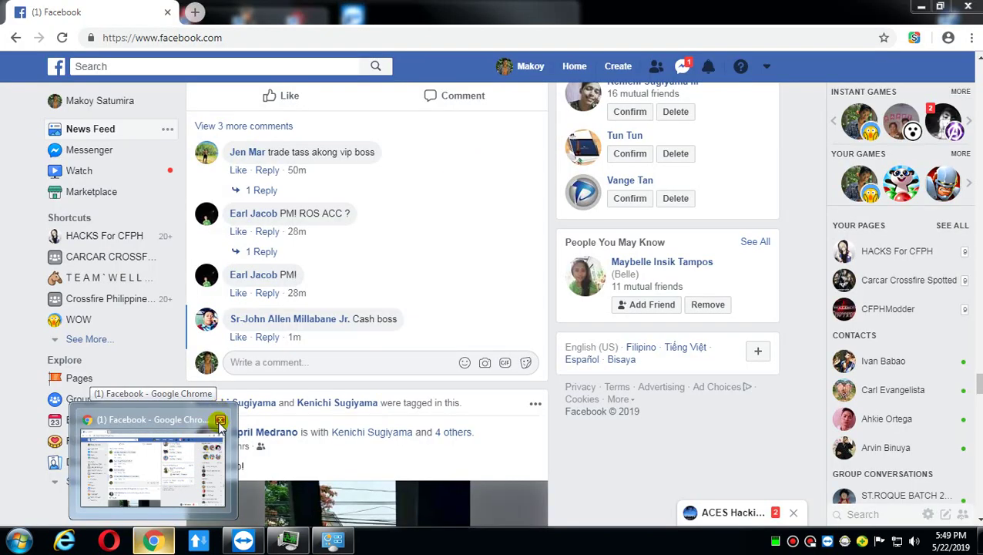
left_click(220, 420)
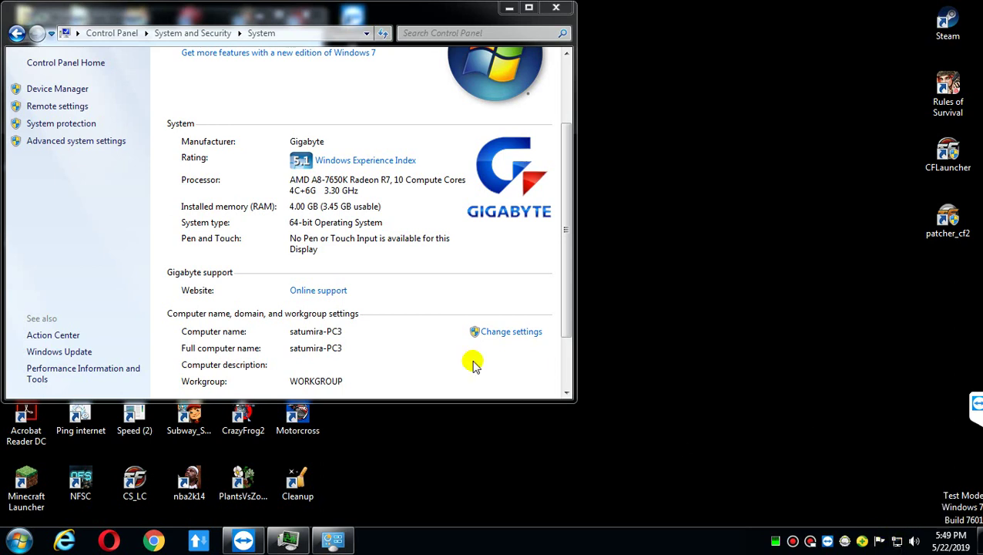
Maximize the System window and open the Advanced page of Performance Options from the advanced system settings
left_click(528, 8)
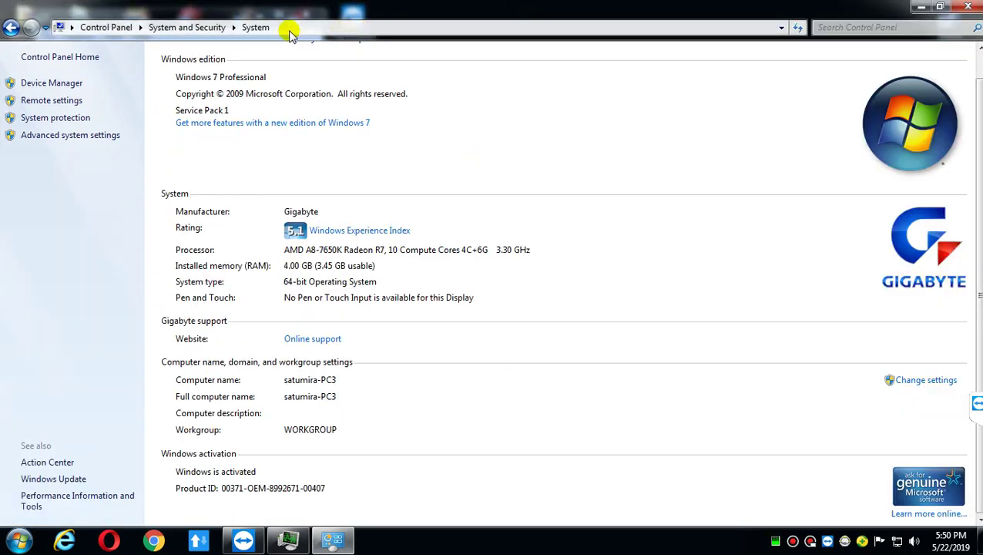
left_click(46, 137)
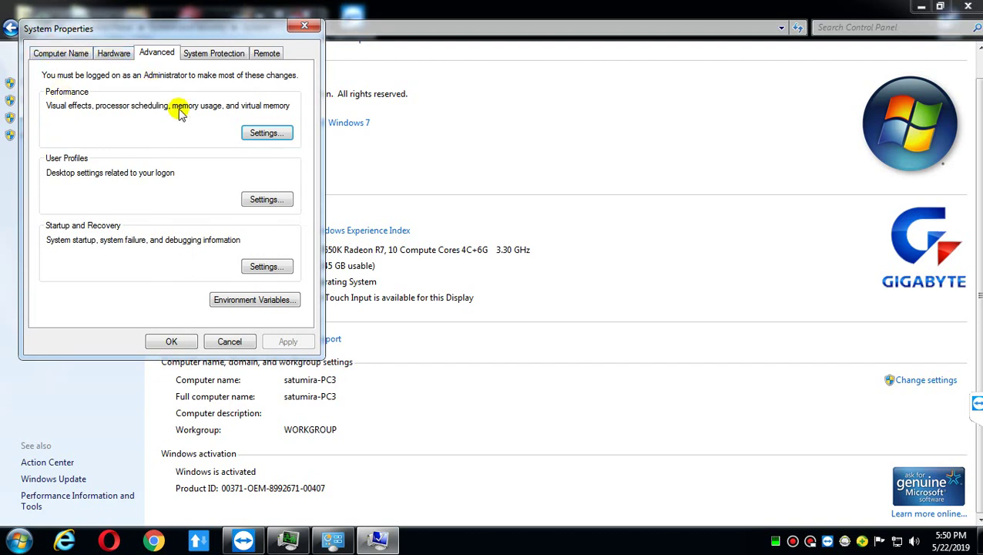
left_click(265, 133)
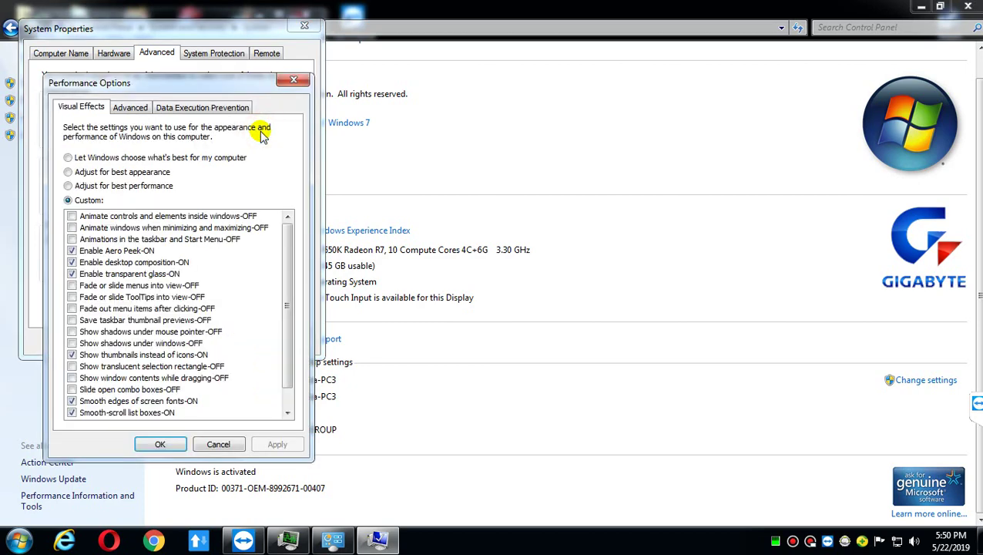
left_click(131, 108)
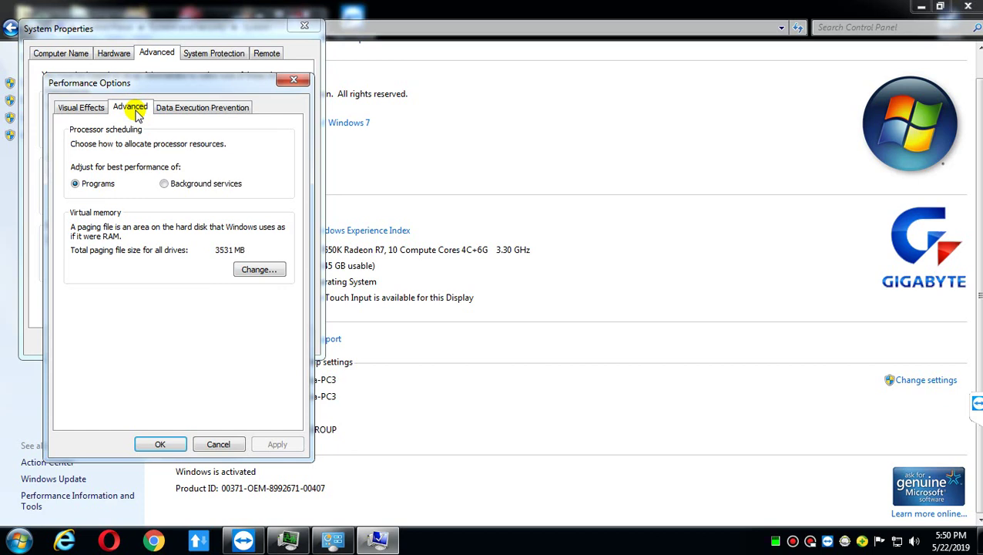
Open the virtual memory settings and turn off automatic paging file size management for all drives
left_click(259, 270)
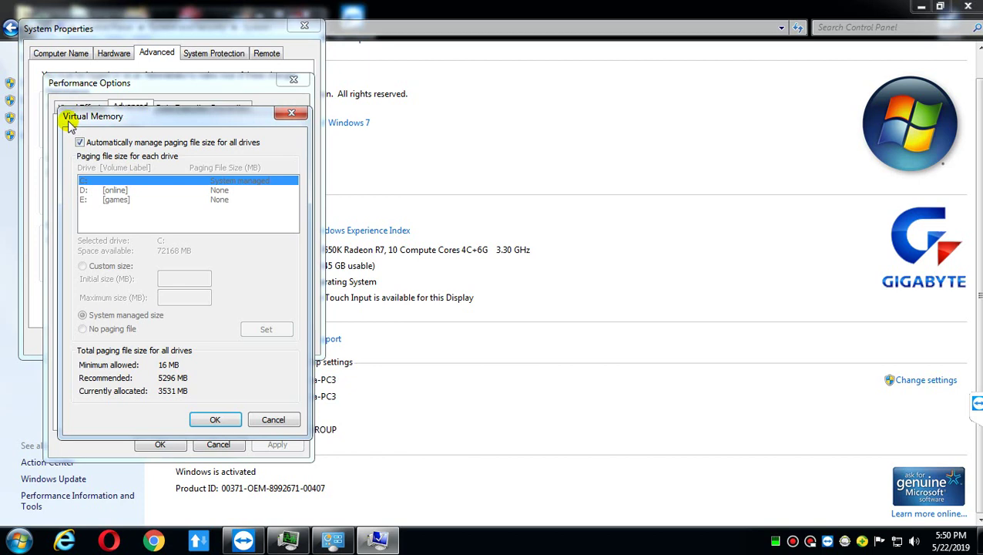
left_click(80, 144)
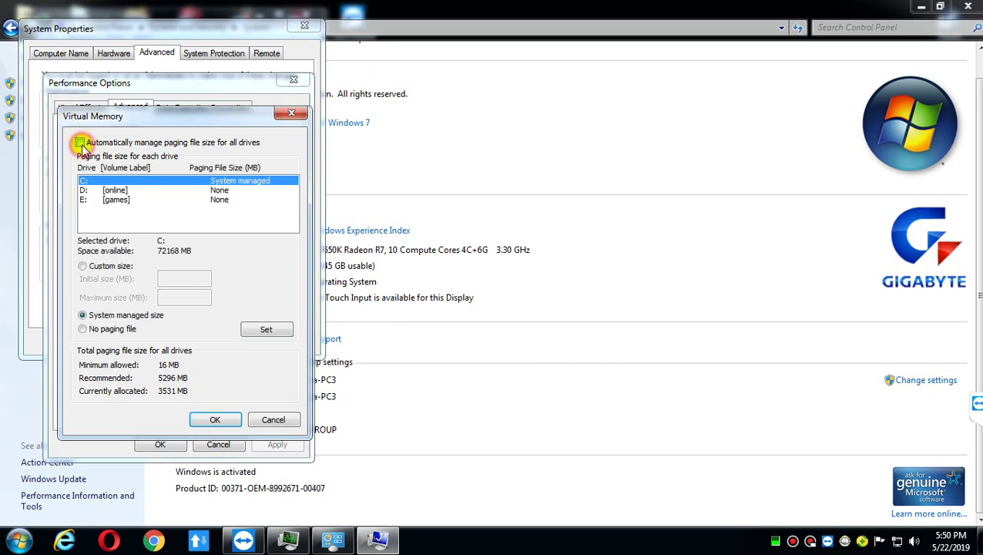
left_click(80, 144)
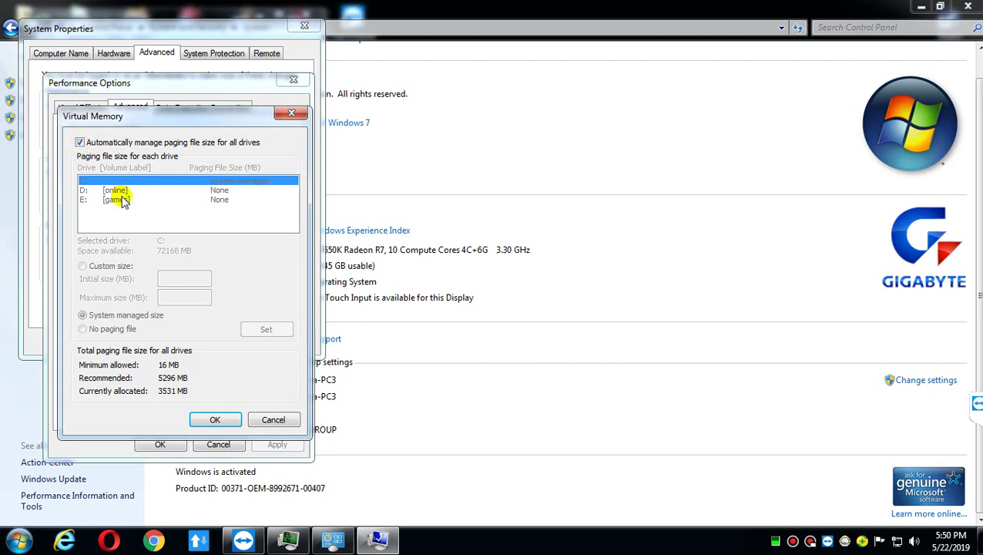
left_click(85, 153)
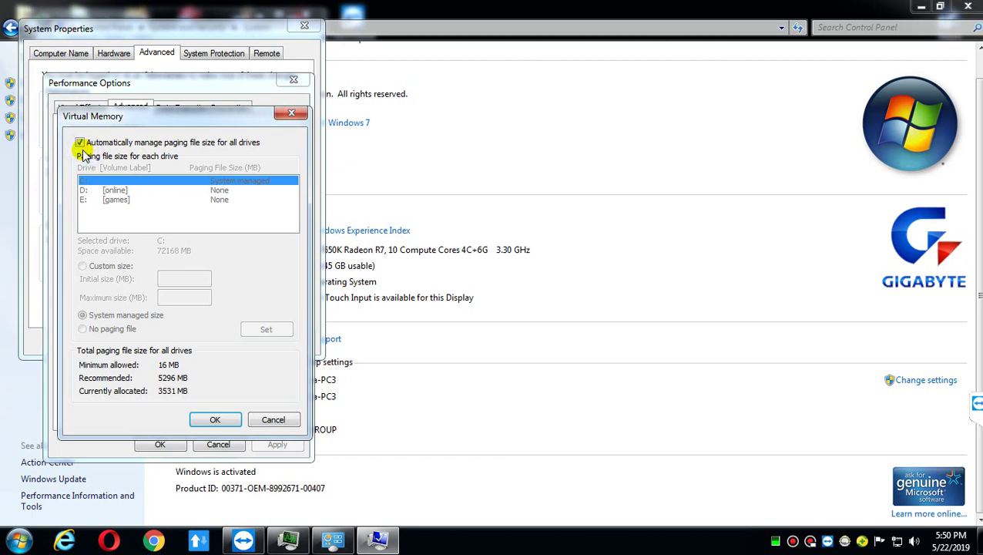
left_click(80, 142)
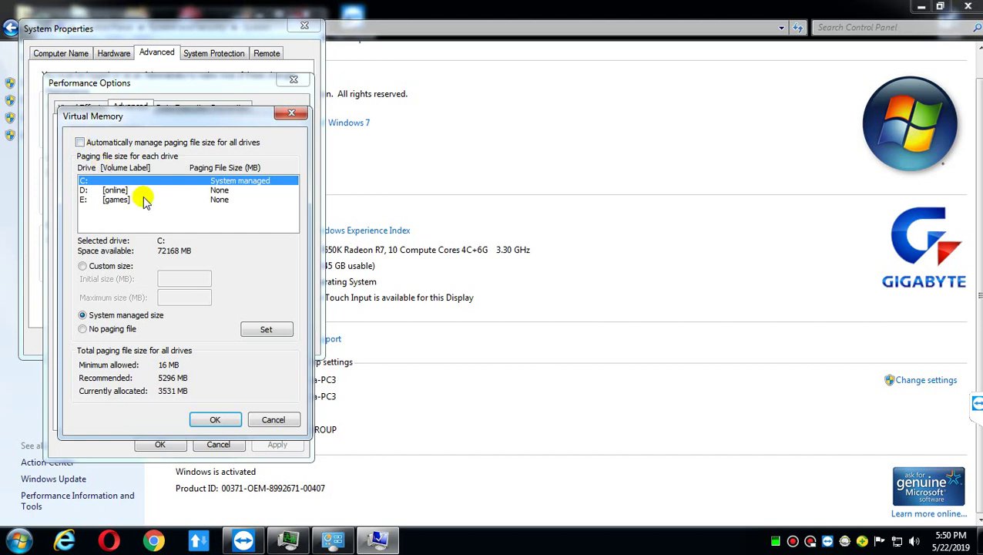
Choose a custom paging file size for drive C: and try to enter an initial size
left_click(82, 266)
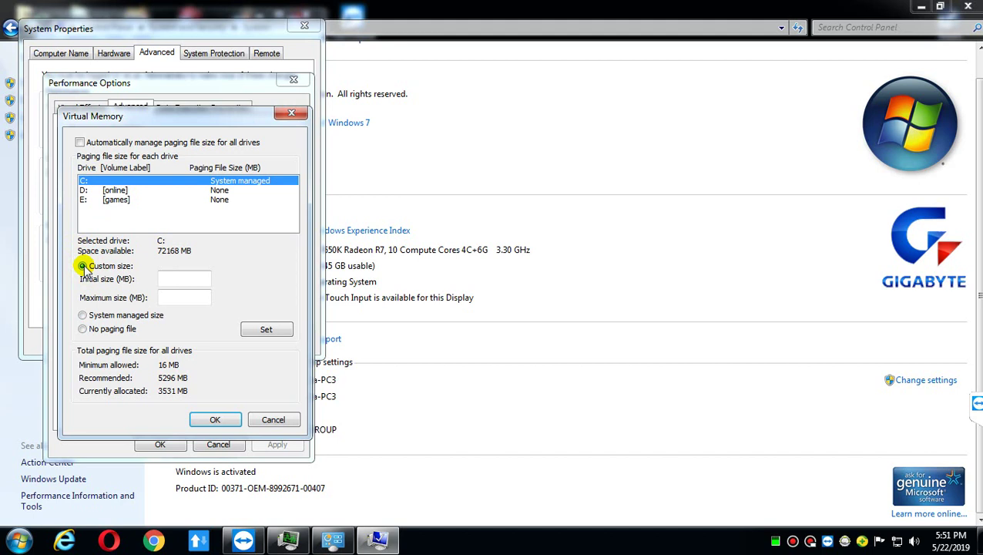
left_click(176, 281)
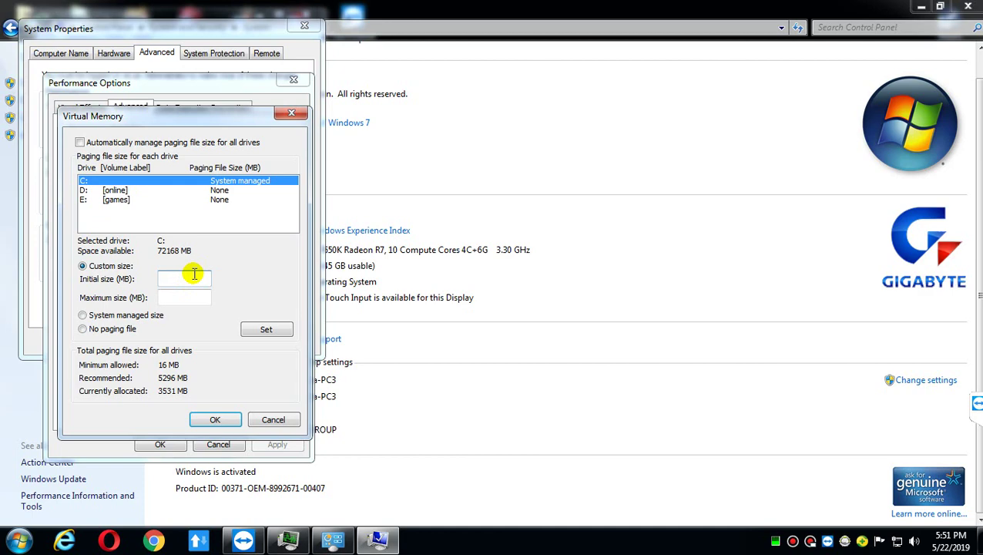
left_click(195, 273)
type("00")
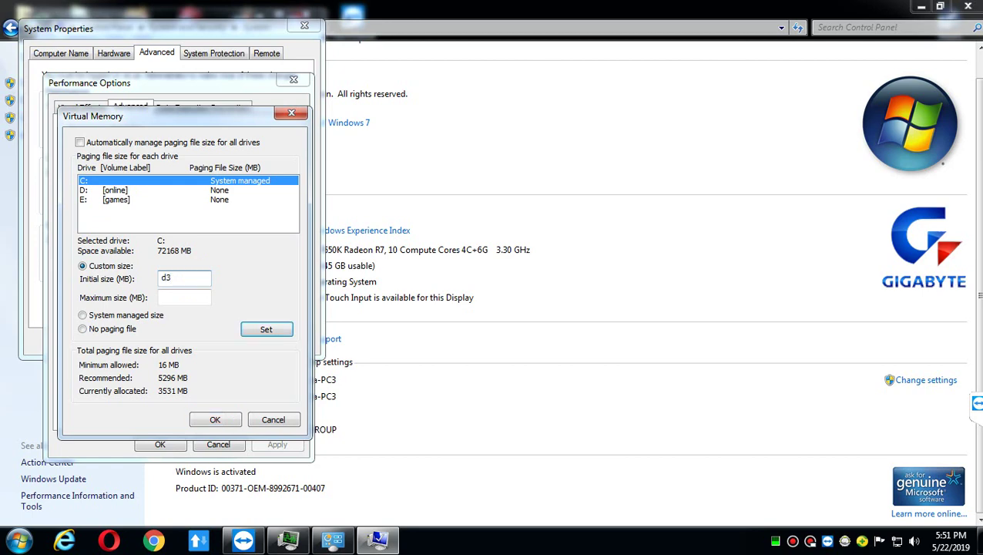
key("BackSpace")
key("BackSpace")
Turn automatic paging file management back on and leave the Virtual Memory dialog for the System window
left_click(80, 142)
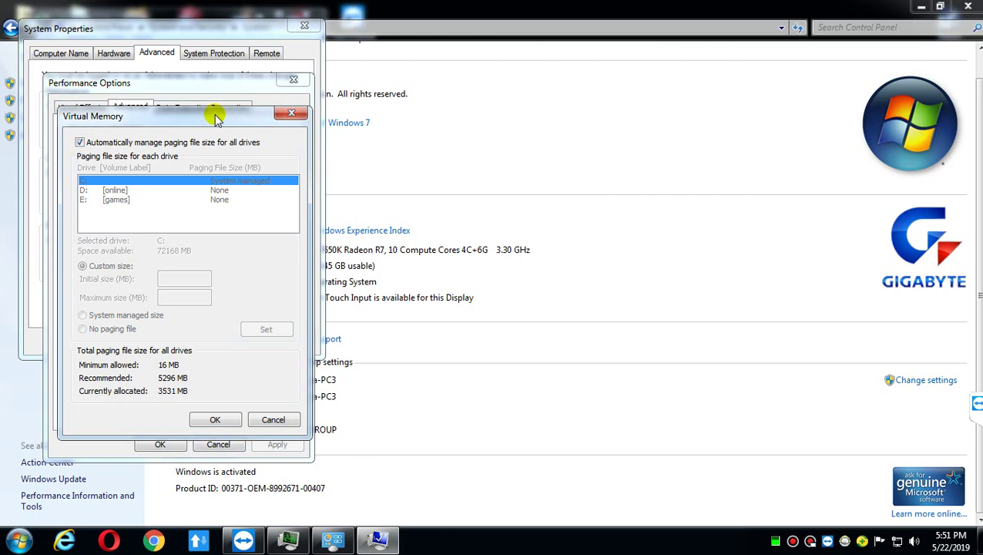
left_click(285, 113)
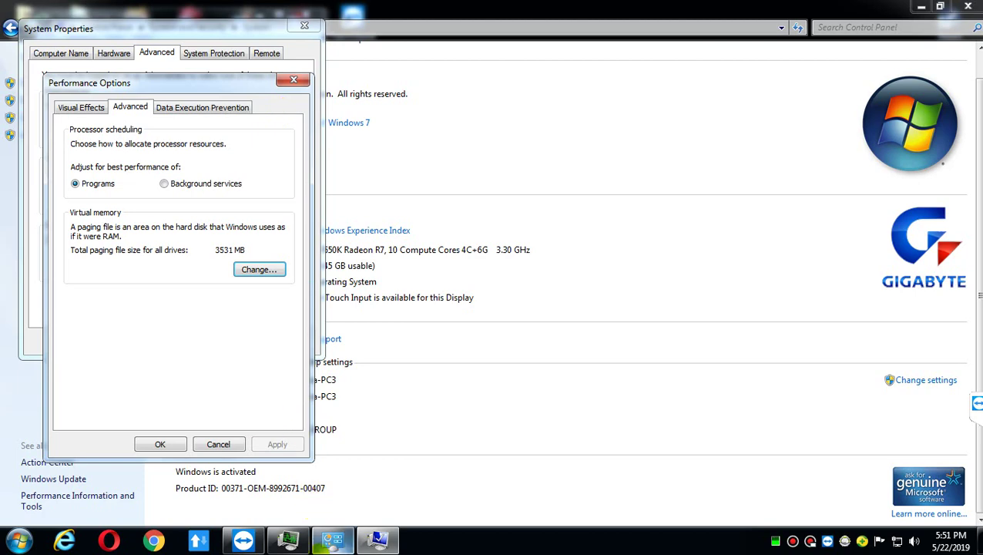
left_click(332, 543)
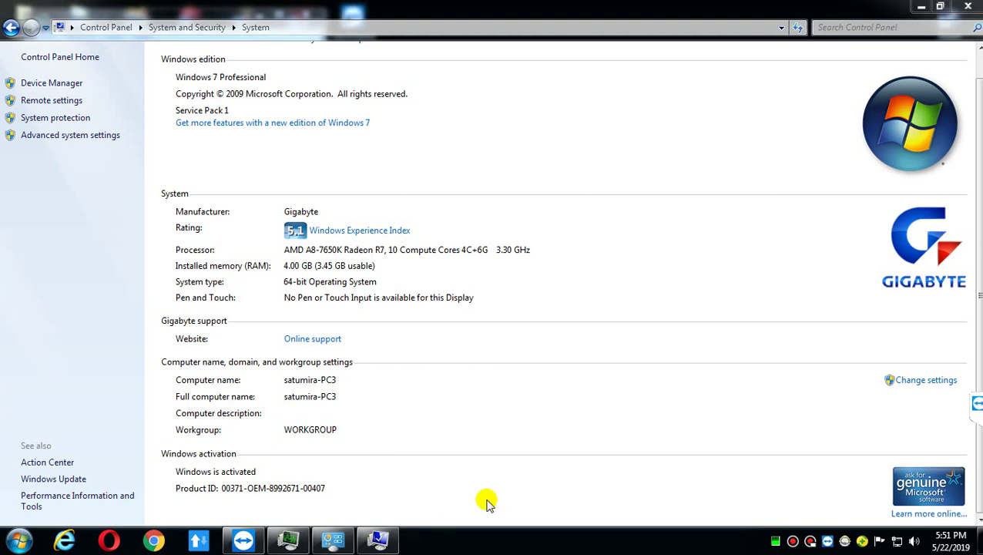
Open Task Manager and examine the list of running processes down to its end
right_click(444, 537)
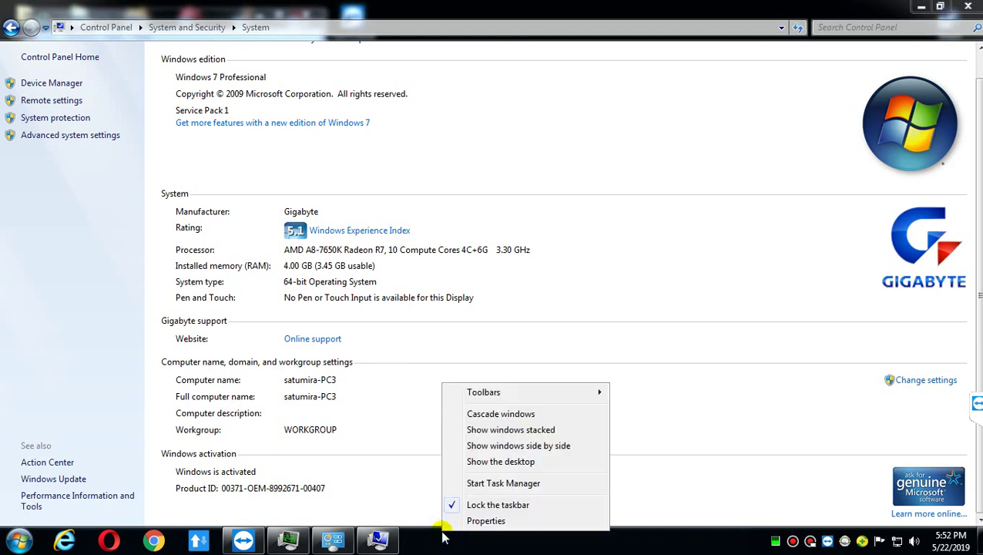
left_click(497, 483)
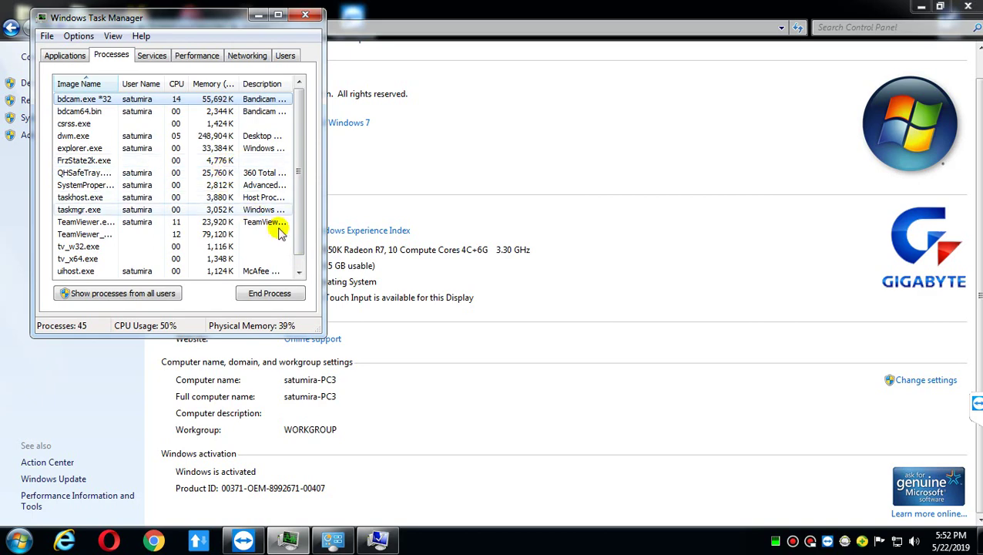
left_click(278, 16)
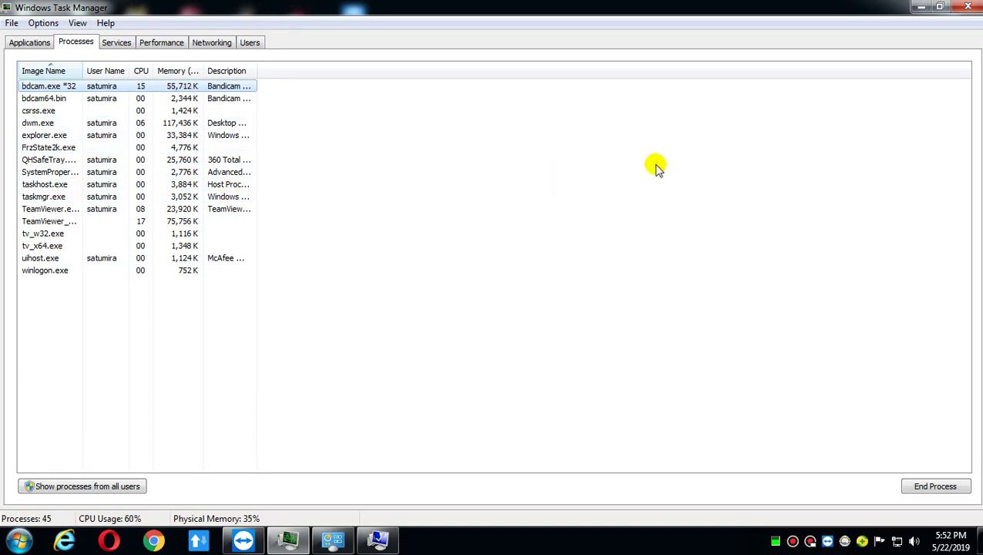
left_click(939, 6)
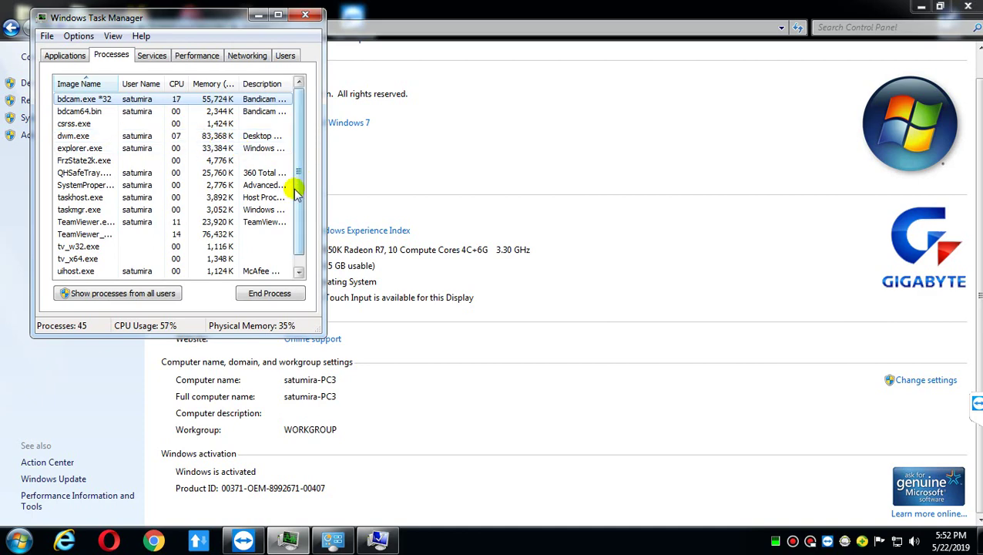
left_click(299, 274)
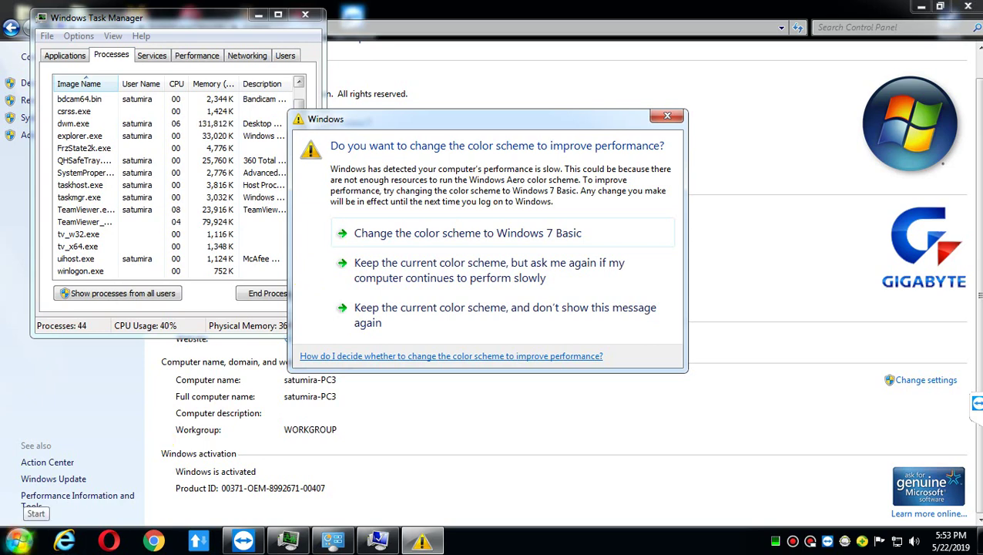
Open the Start menu and try to search its programs and files
left_click(18, 539)
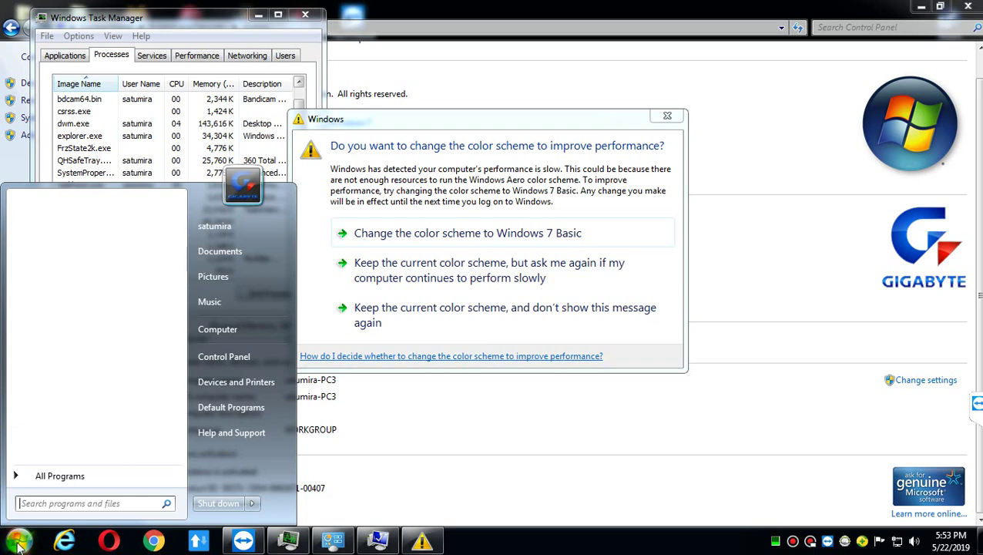
left_click(19, 541)
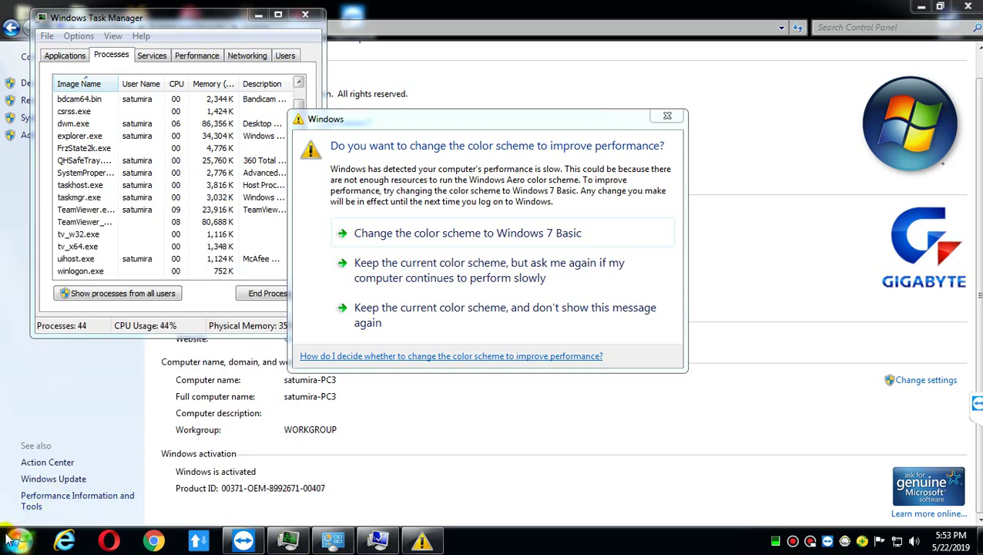
left_click(14, 539)
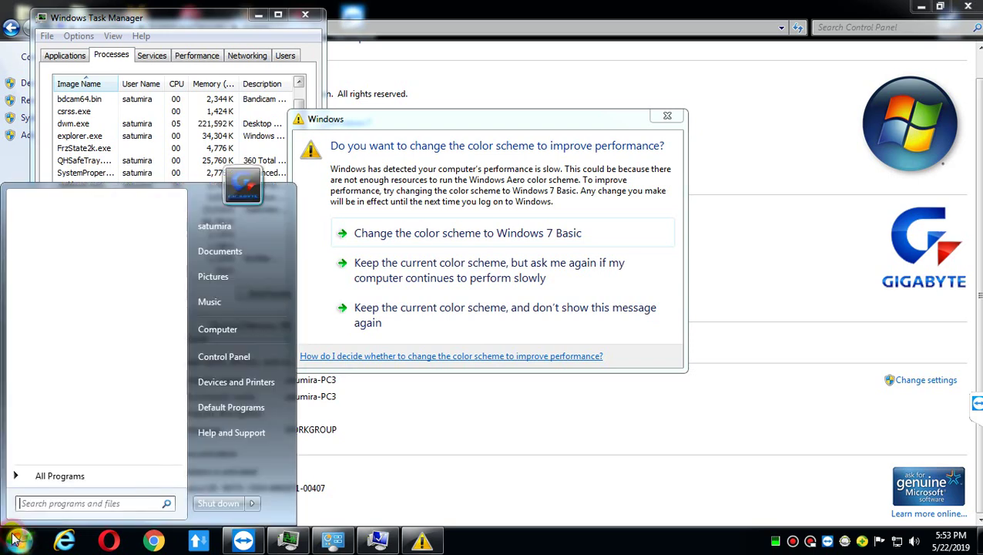
left_click(55, 505)
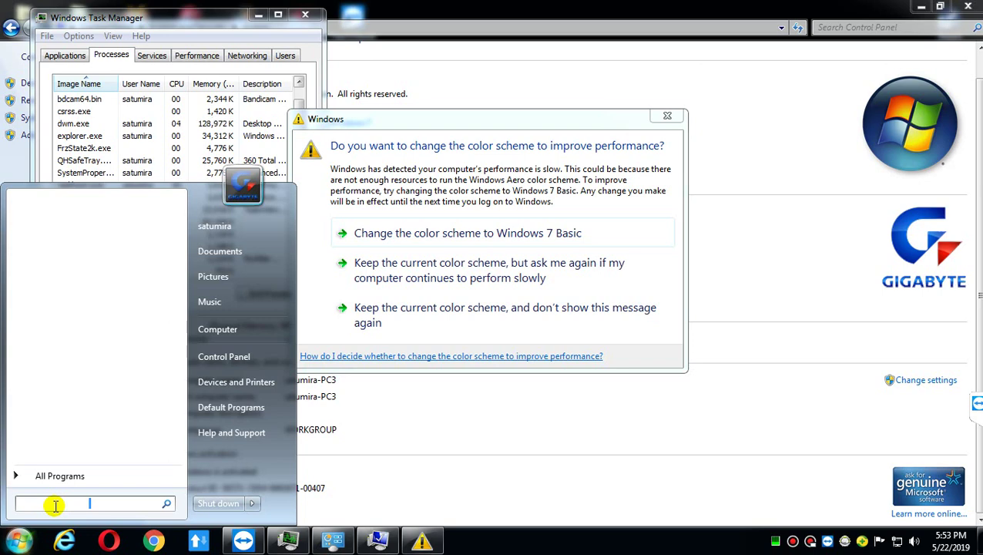
left_click(166, 503)
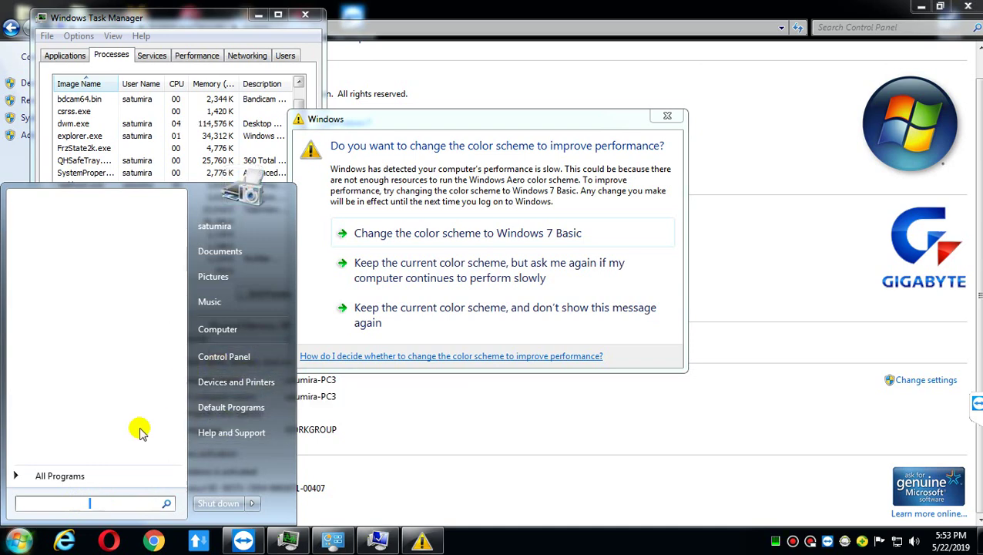
Examine the complete All Programs list in the Start menu, down to the WinRAR folder
left_click(89, 478)
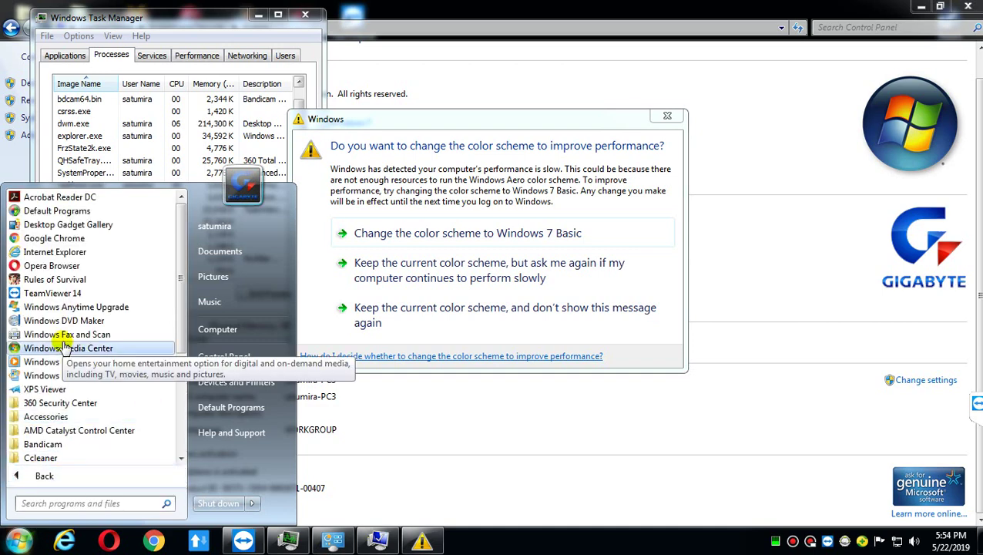
left_click(182, 458)
left_click(182, 458)
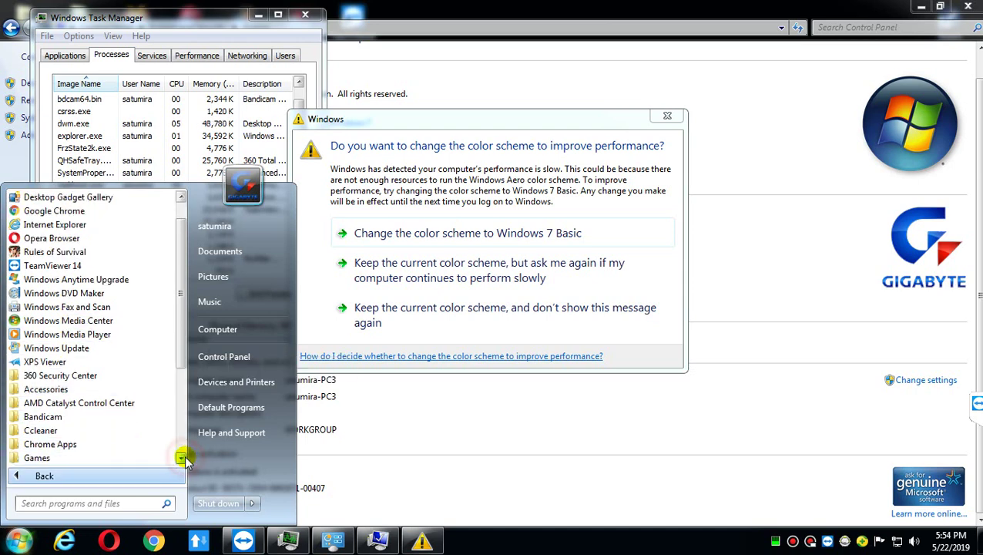
left_click(182, 457)
left_click(182, 457)
left_click(182, 457)
left_click(182, 457)
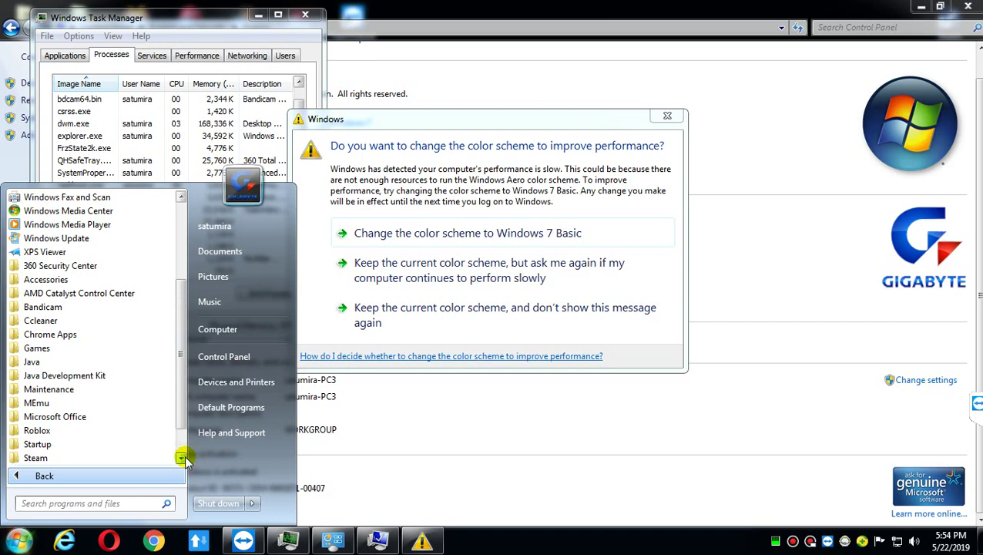
left_click(182, 458)
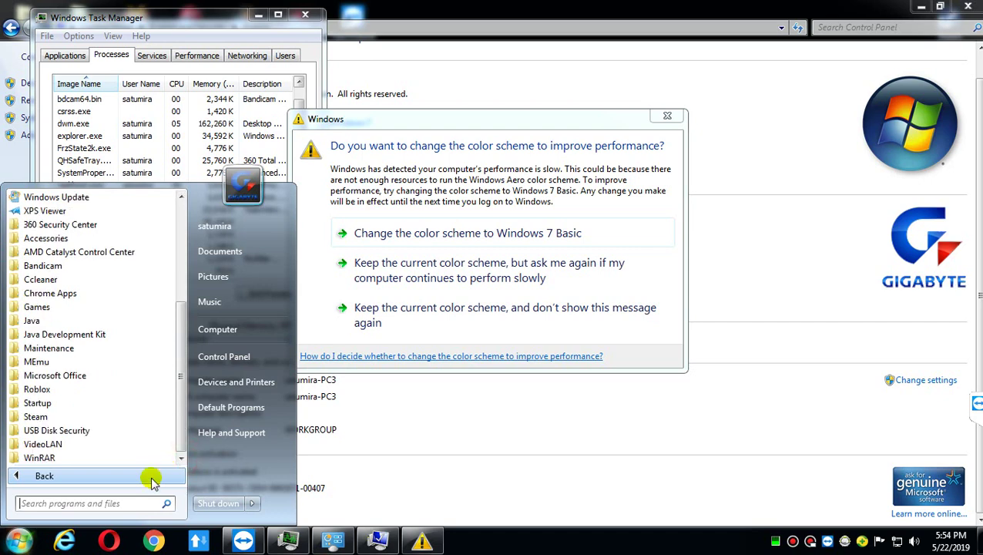
Try the Start menu's program and file search again, and expand the Startup folder to check its contents
left_click(115, 503)
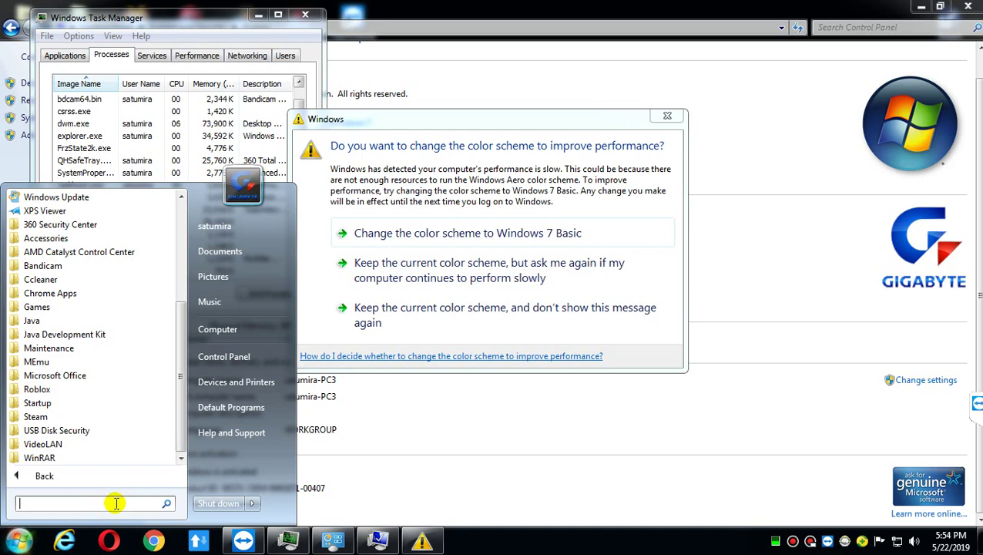
right_click(48, 504)
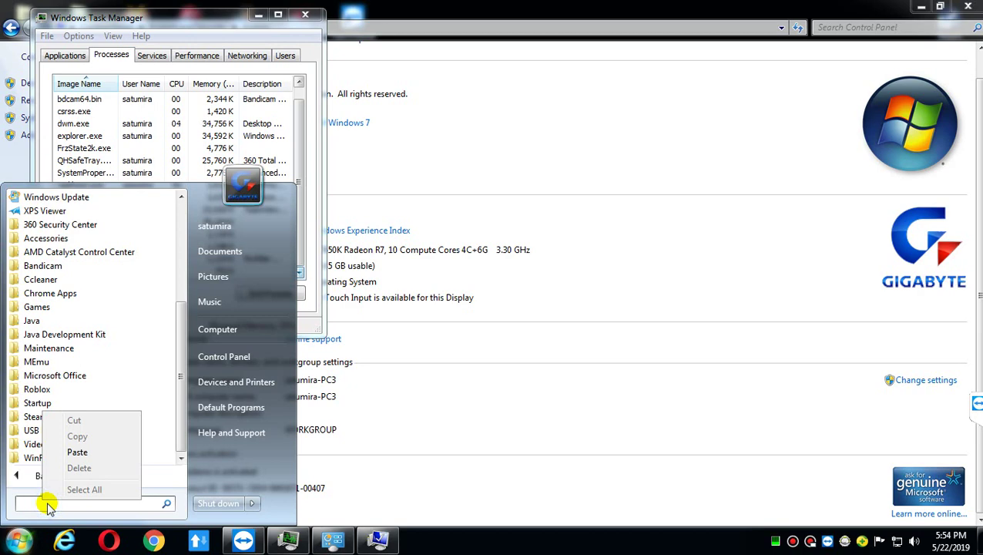
left_click(46, 504)
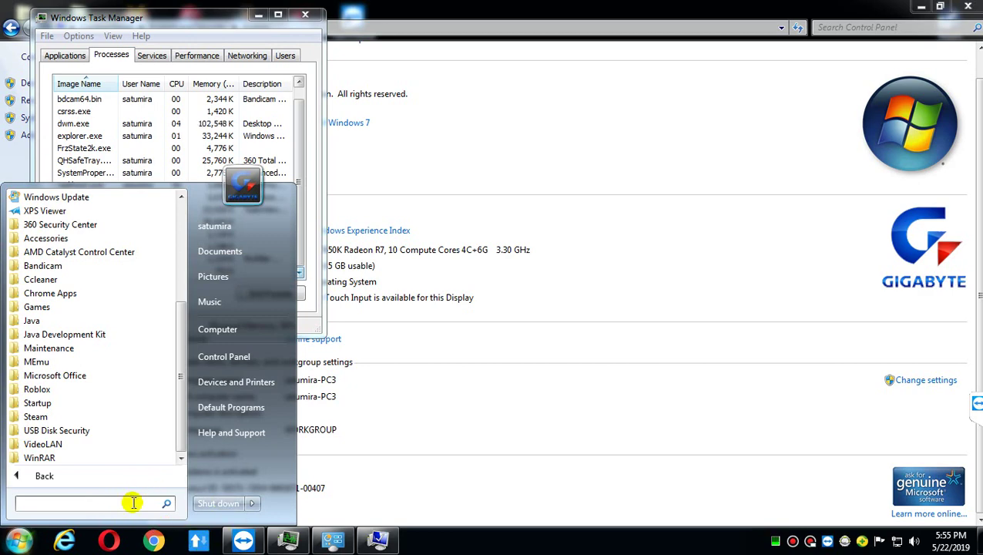
key("BackSpace")
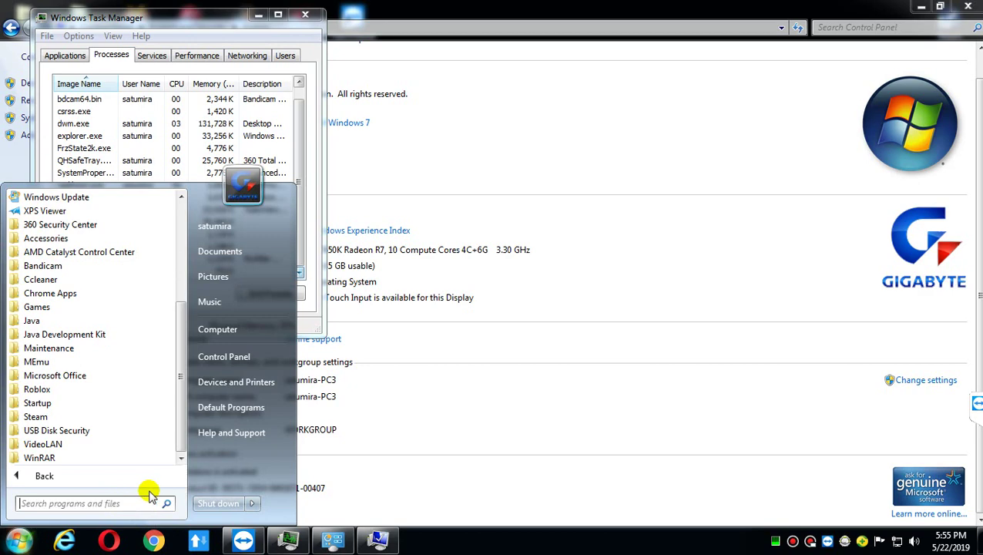
left_click(102, 505)
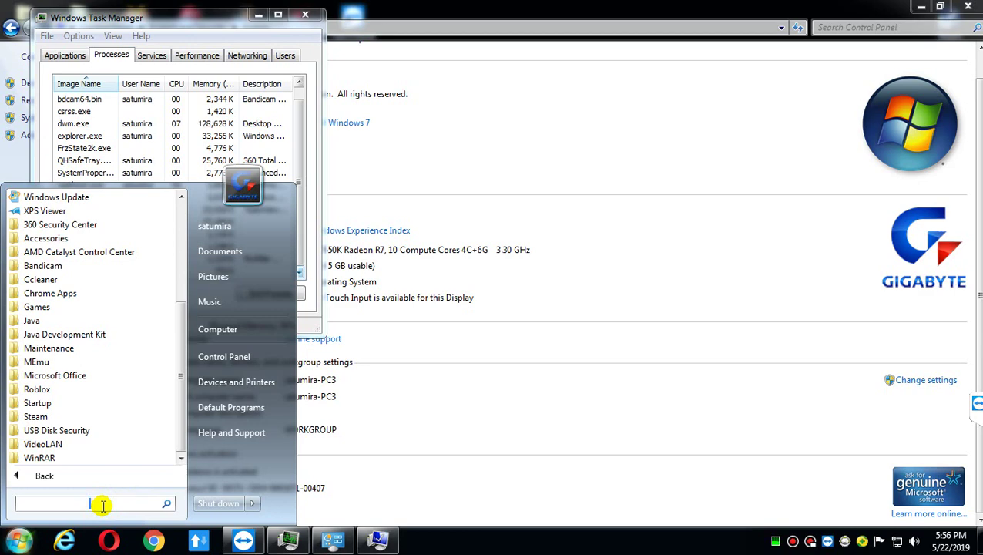
left_click(166, 505)
left_click(164, 505)
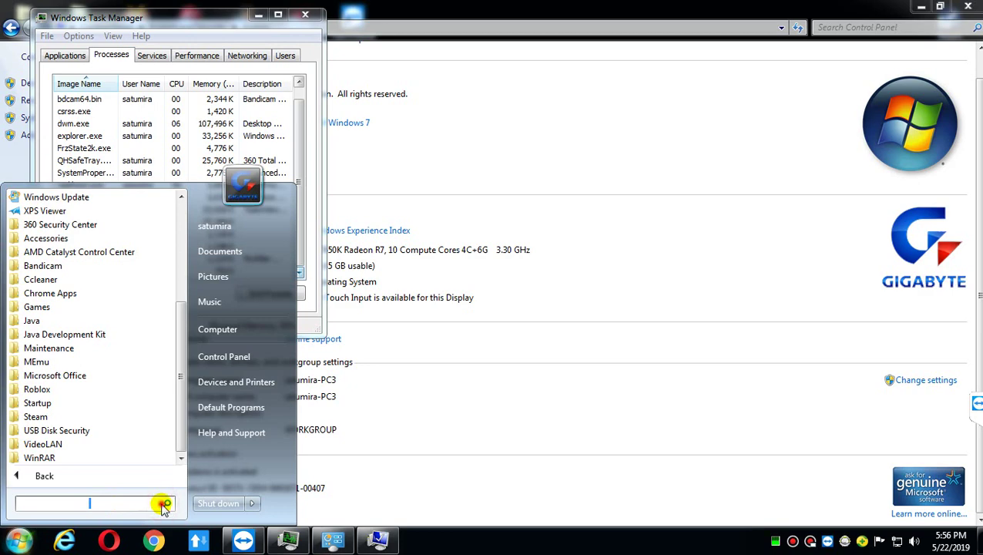
left_click(165, 506)
left_click(165, 503)
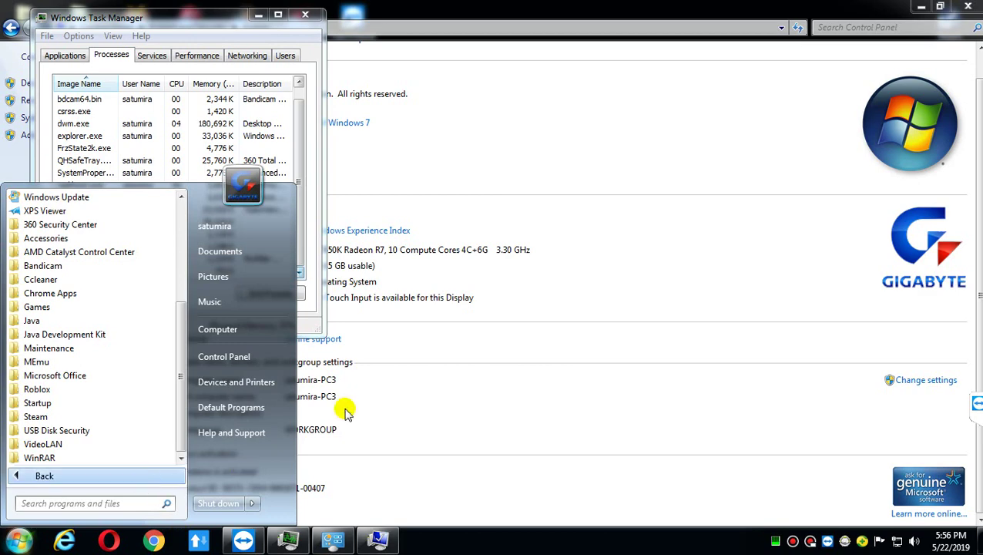
left_click(154, 402)
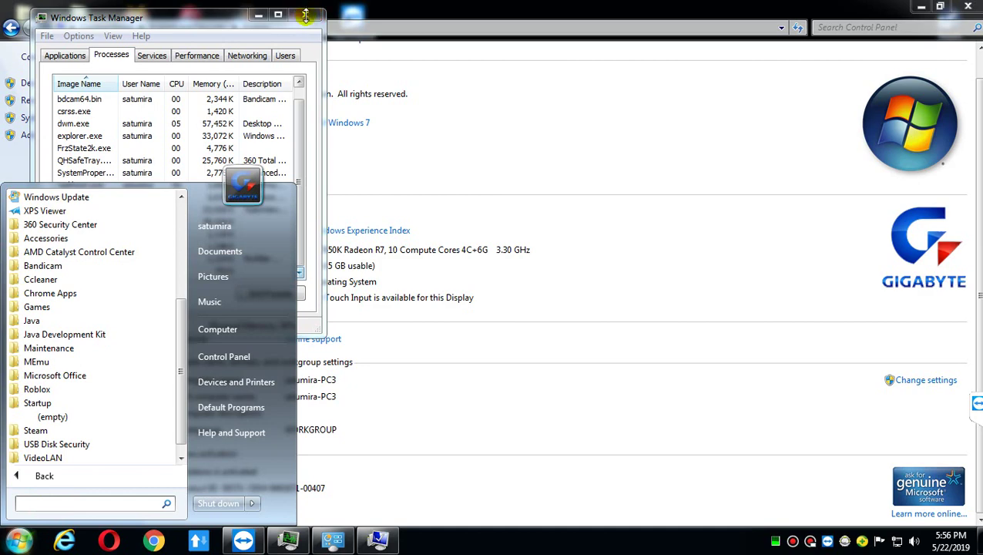
Close Task Manager and open Google Chrome
left_click(306, 18)
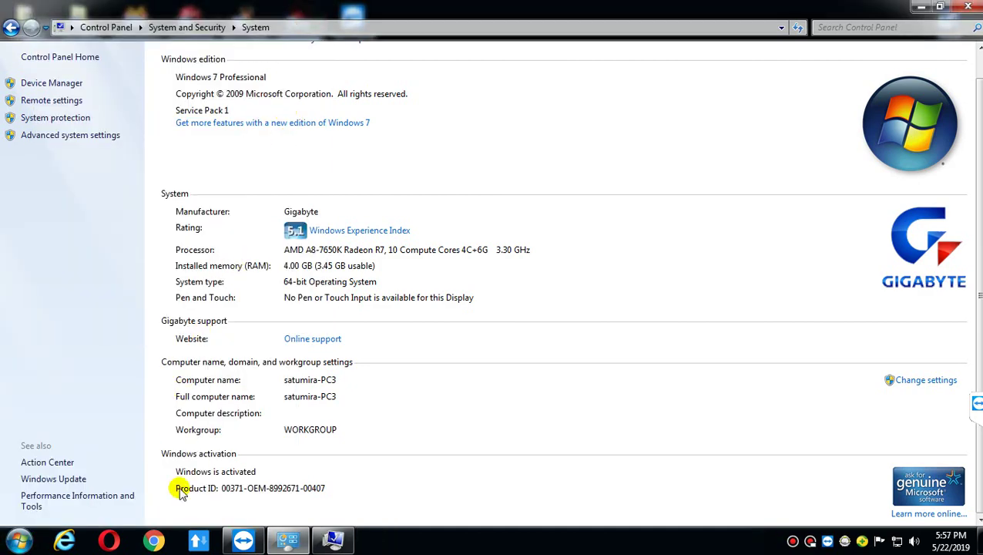
left_click(155, 543)
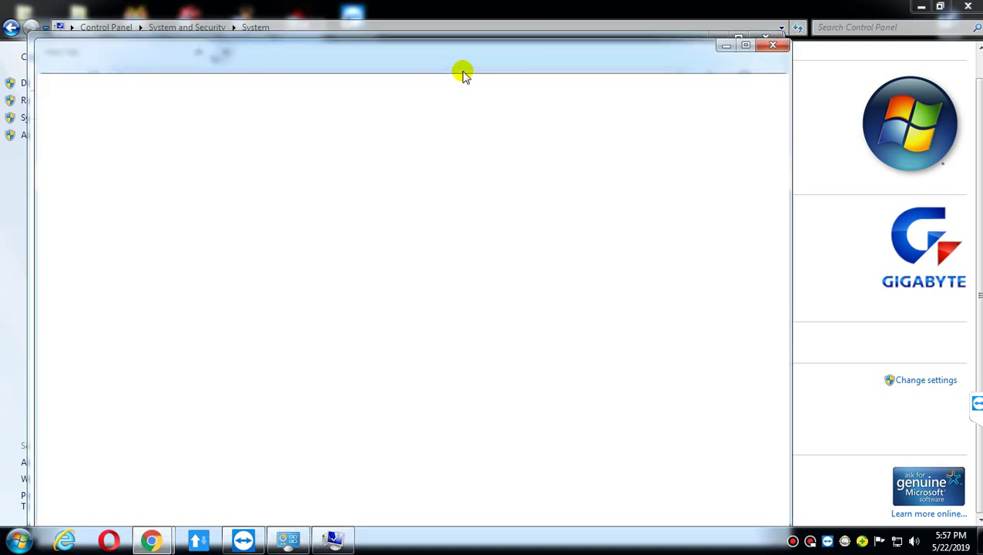
key("ctrl+f")
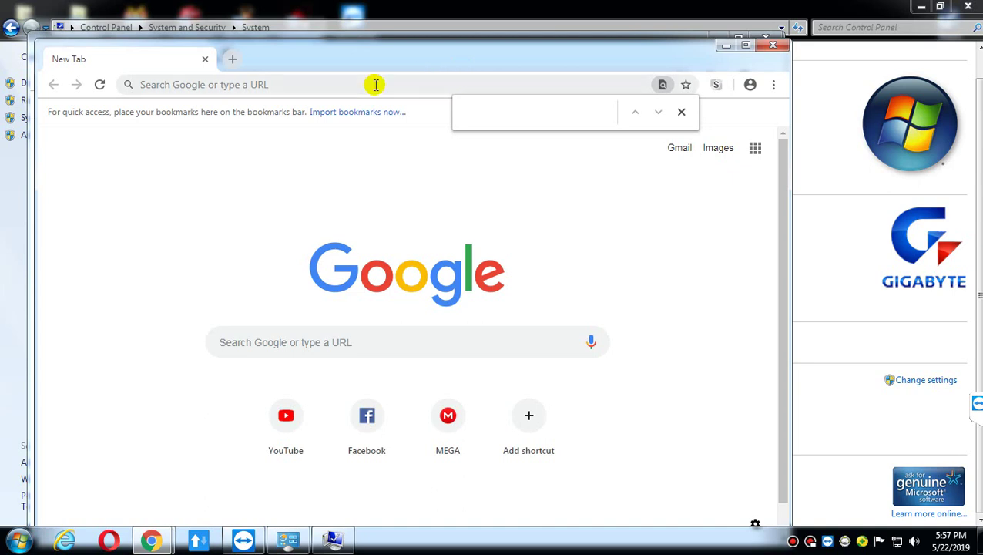
left_click(212, 85)
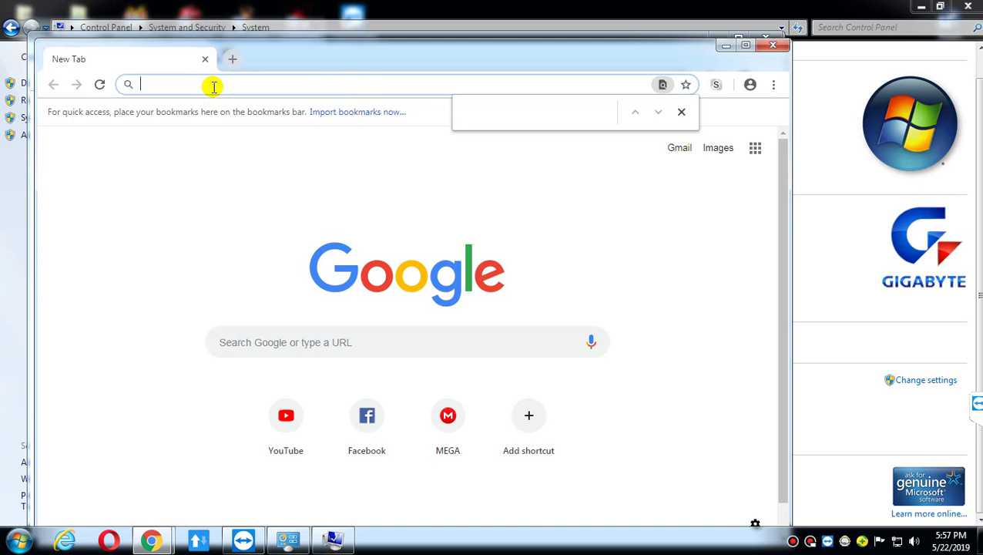
key("ctrl+n")
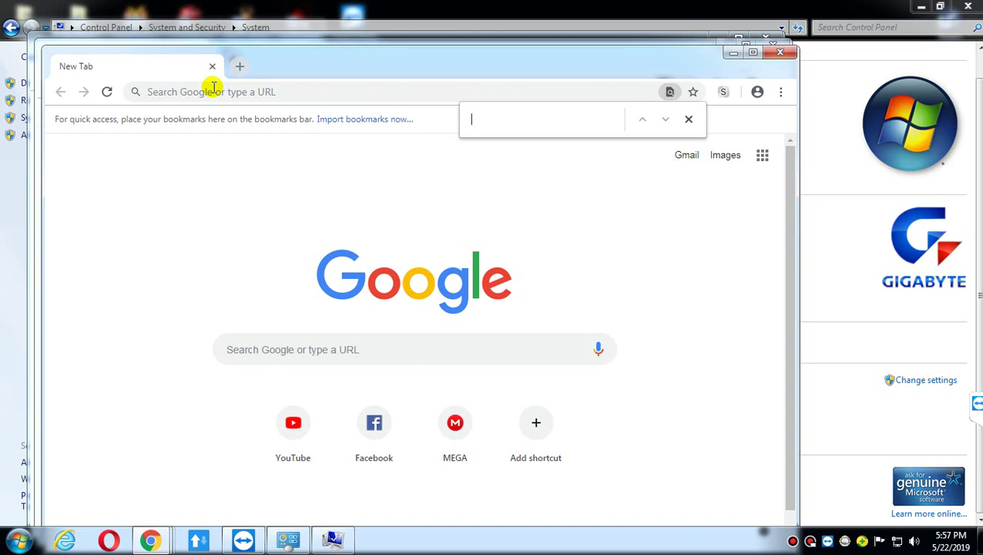
left_click(780, 54)
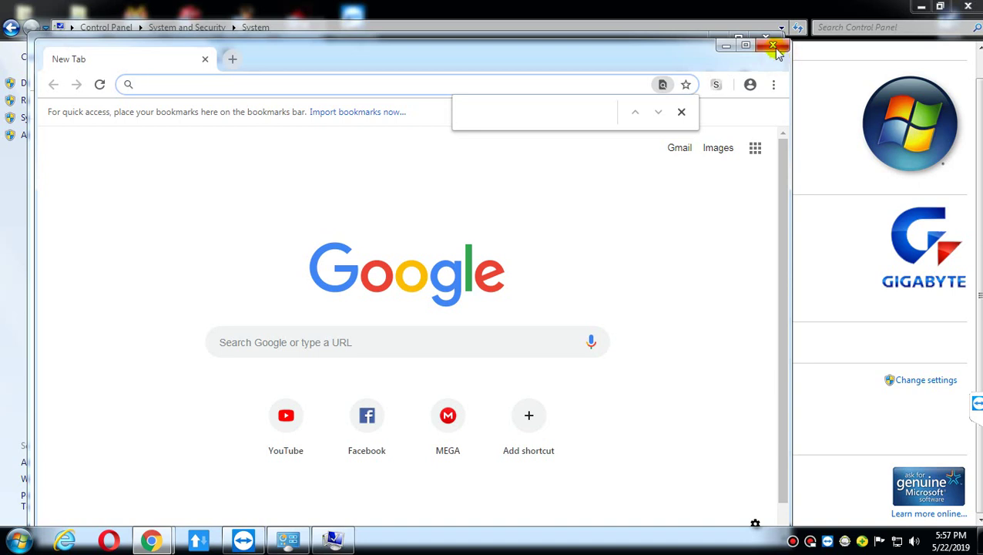
left_click(775, 48)
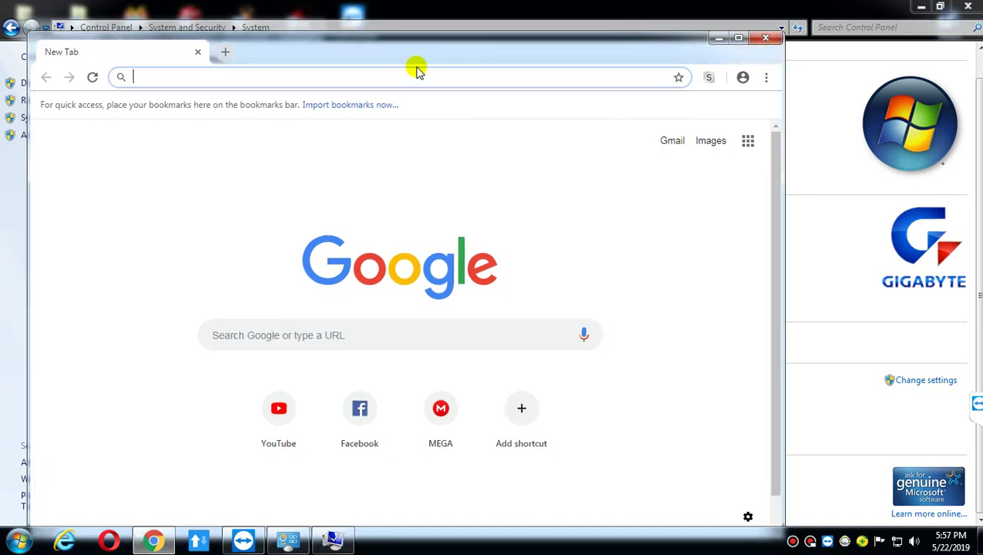
left_click(389, 79)
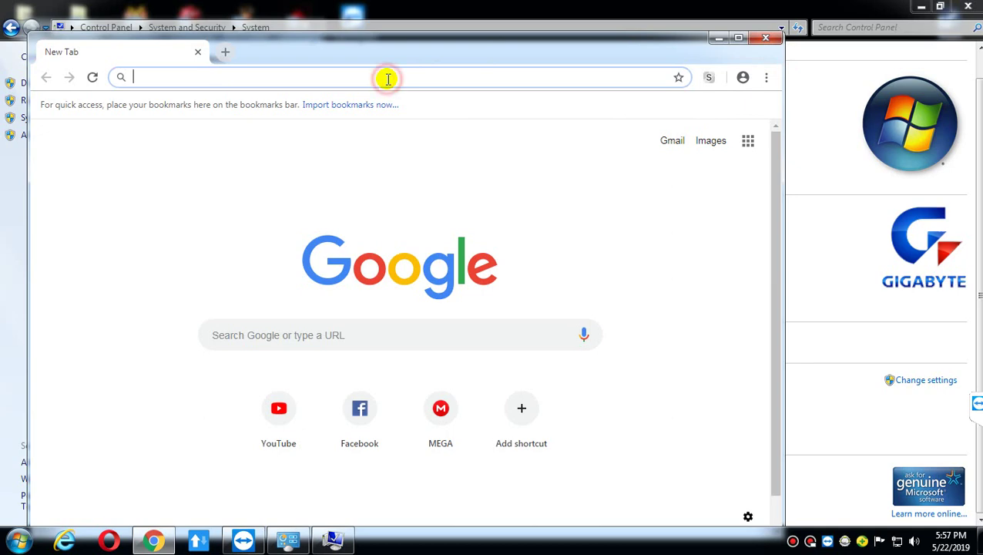
type("192")
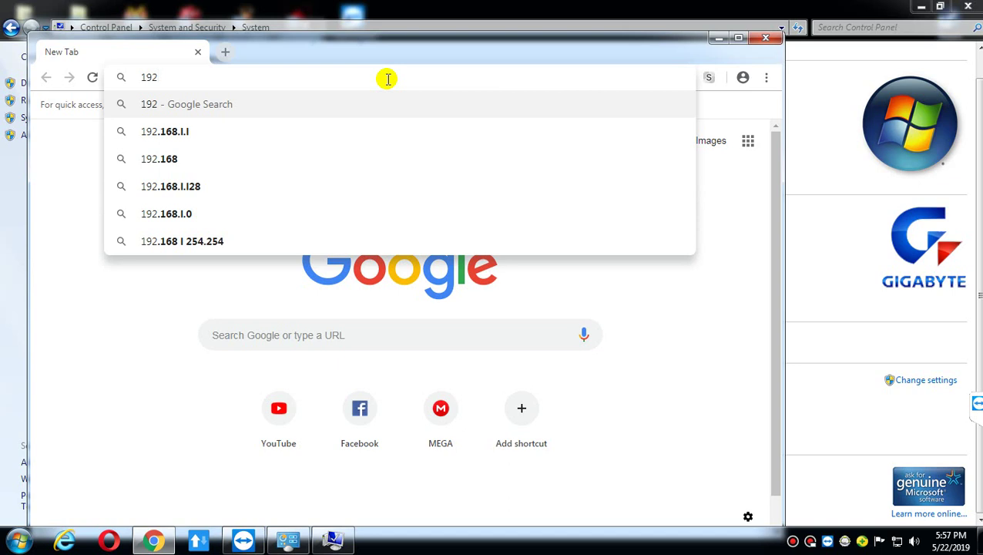
type("168")
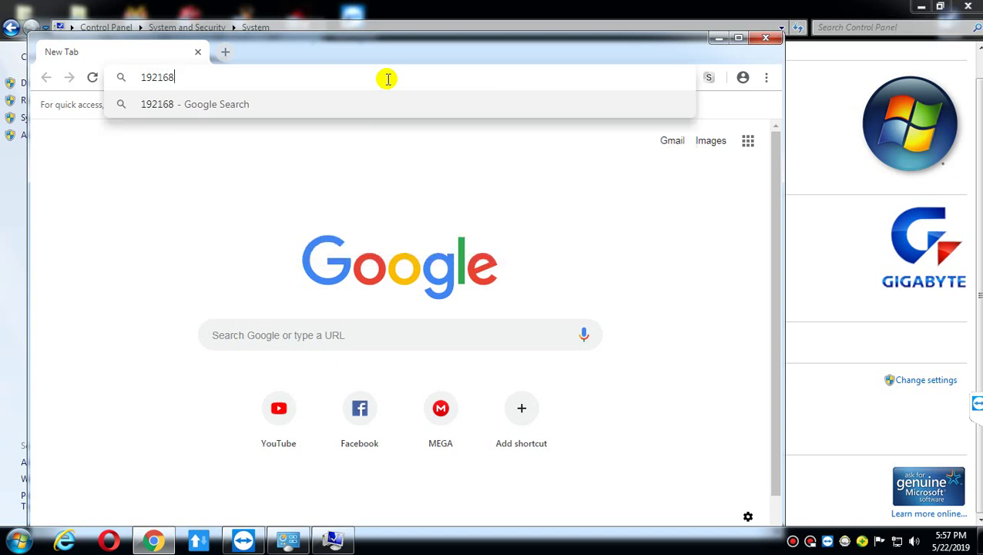
type("254")
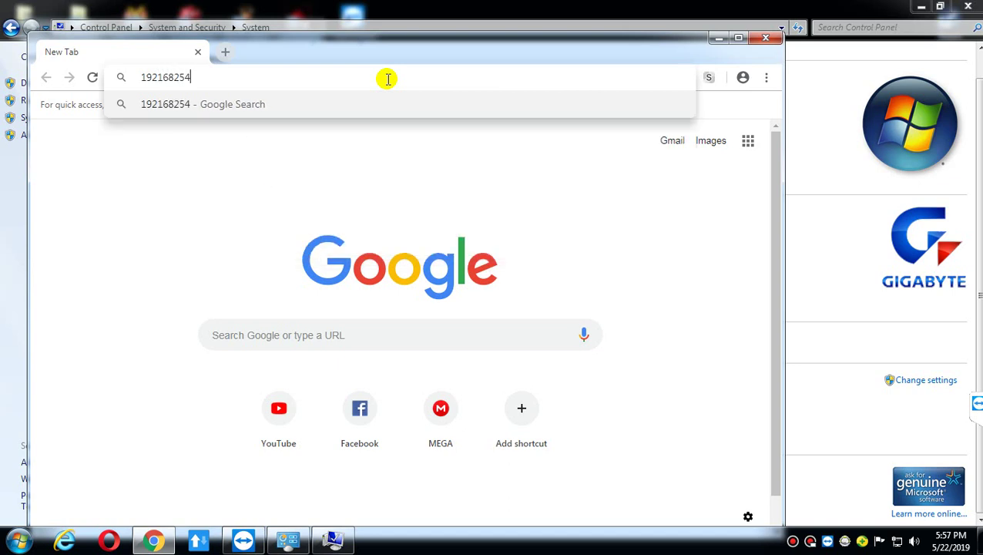
type("254")
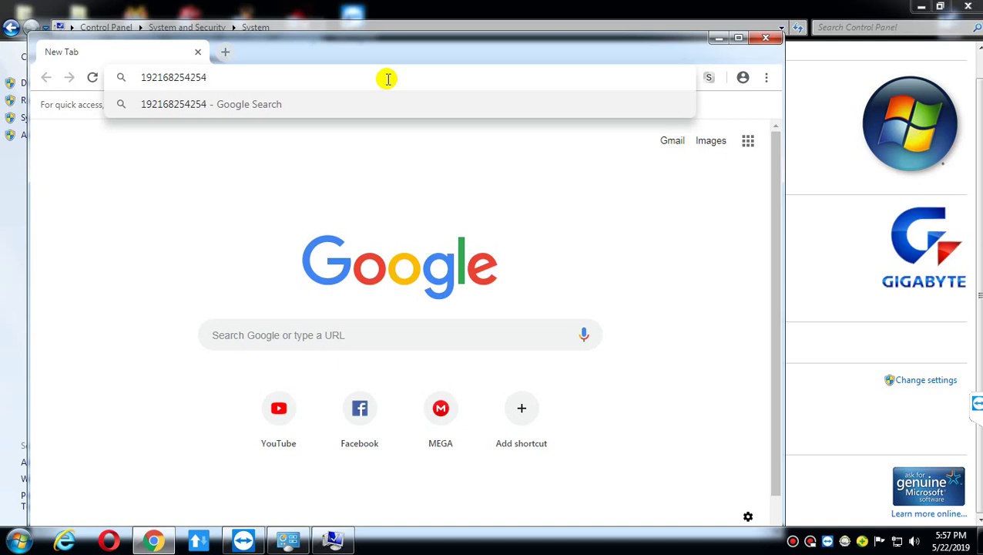
key("ctrl+Return")
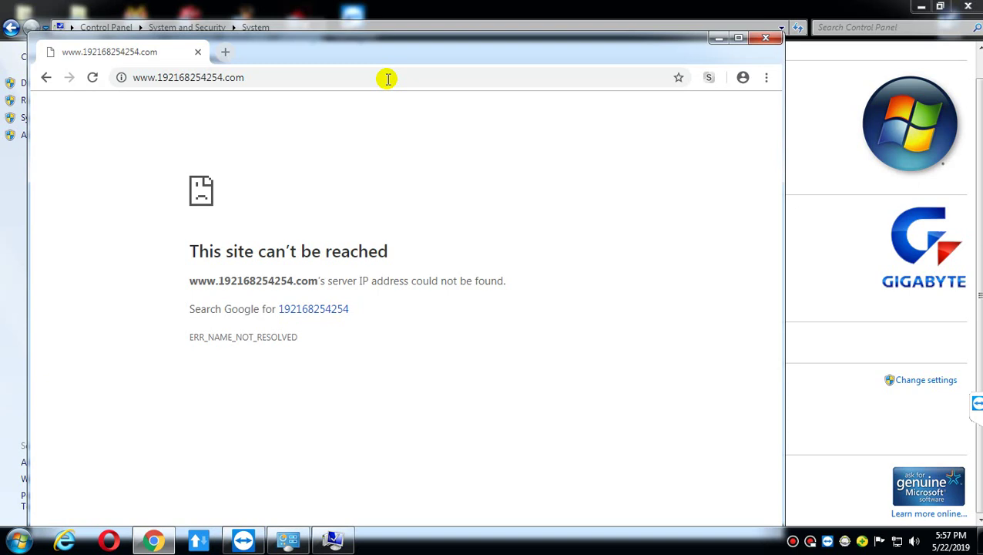
Replace the address with the suggested Google search for "192.168 I 254.254" and open a blank tab beside the results
left_click(388, 78)
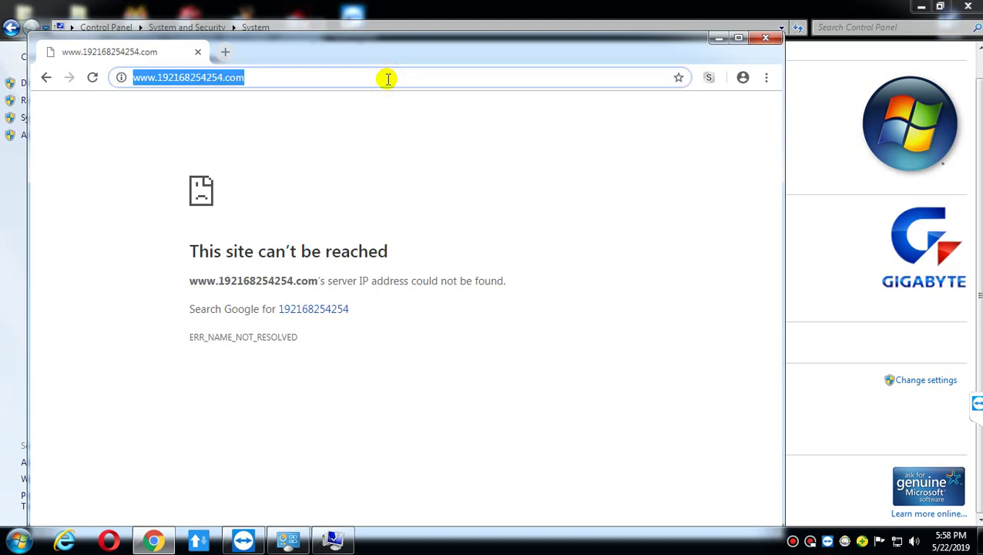
key("BackSpace")
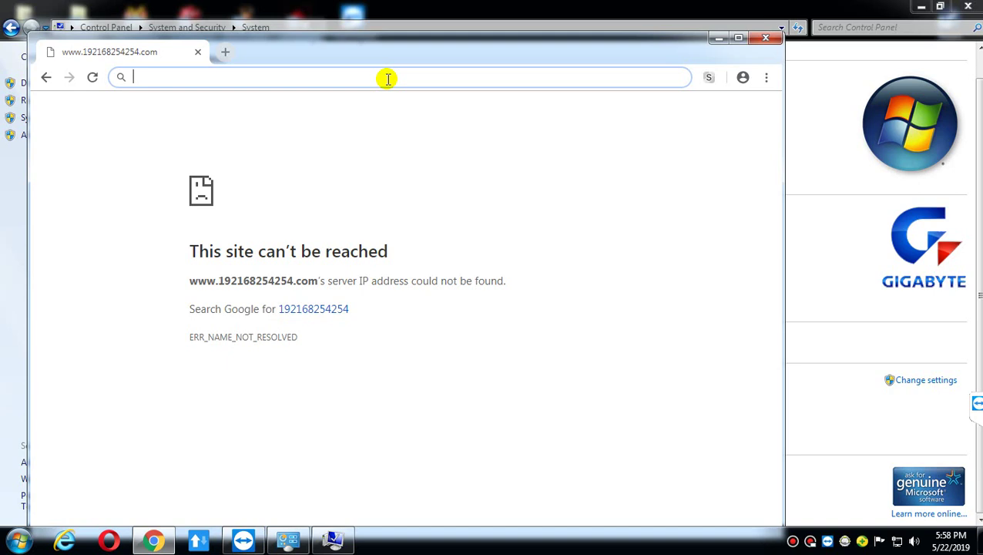
type("192")
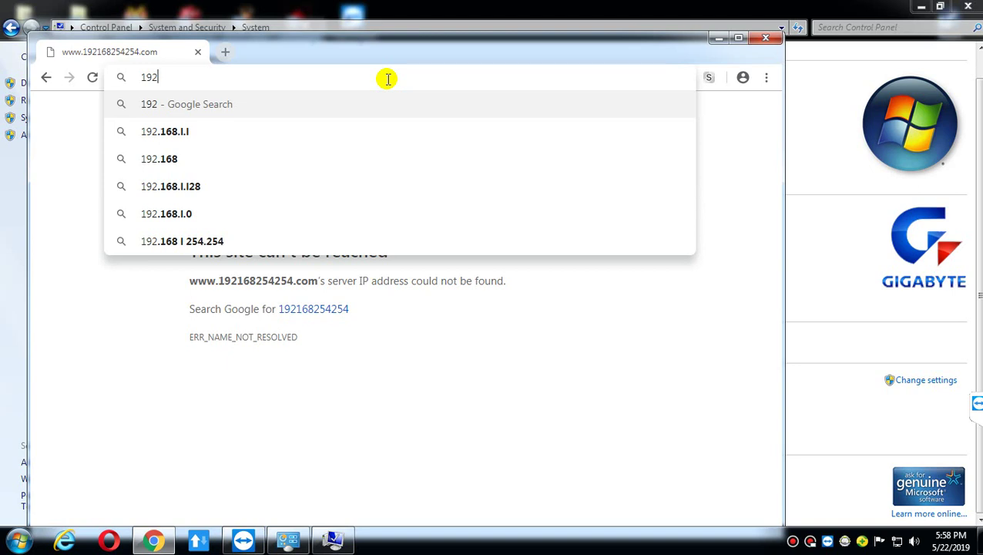
left_click(188, 243)
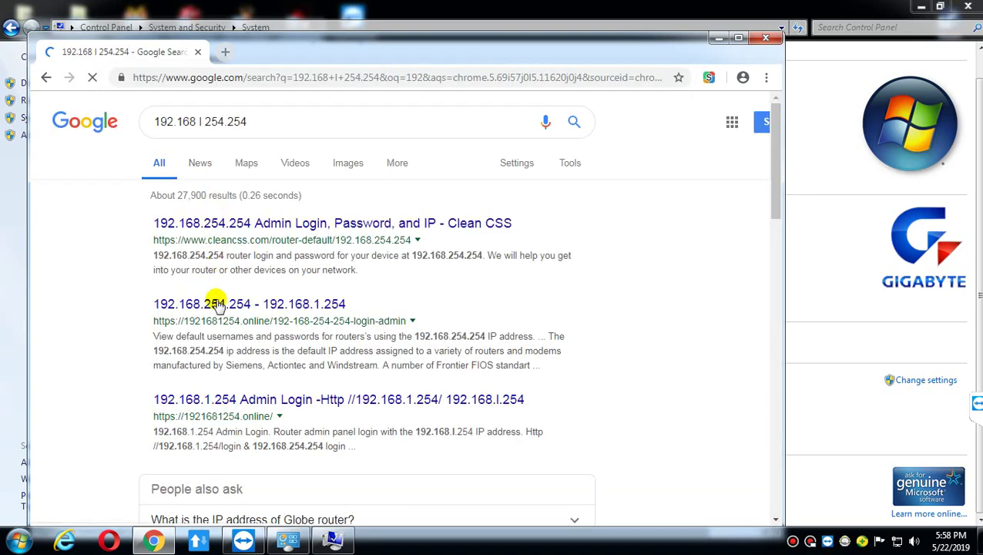
key("ctrl+minus")
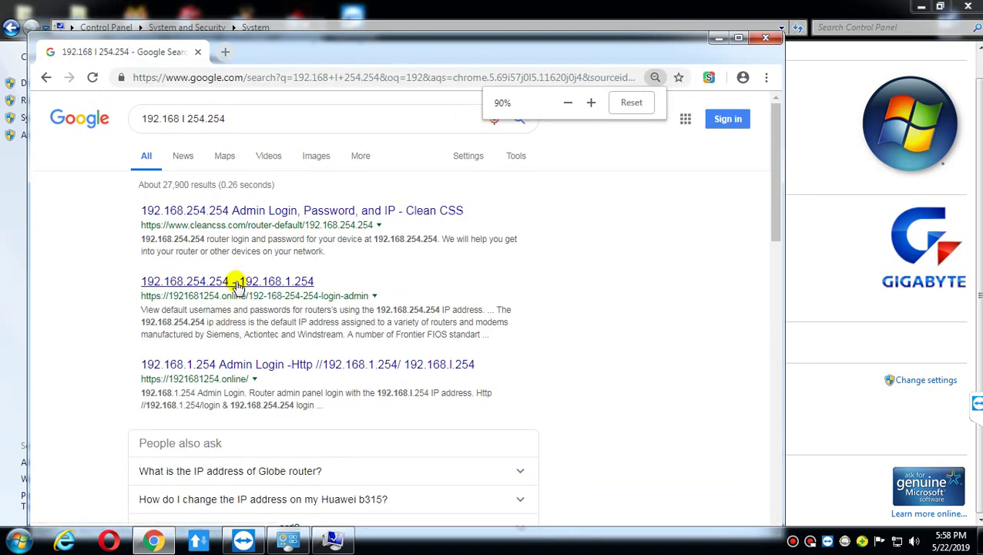
left_click(304, 80)
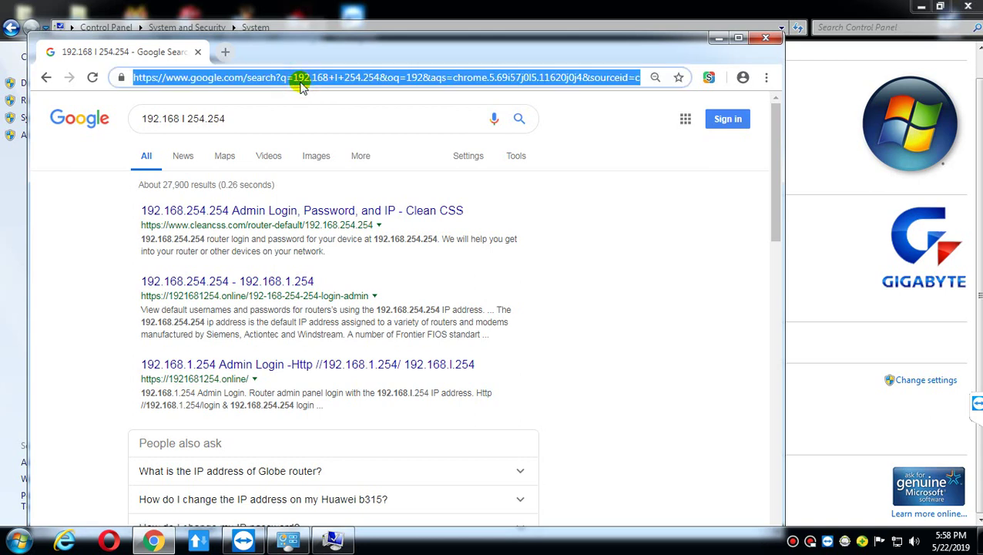
left_click(223, 53)
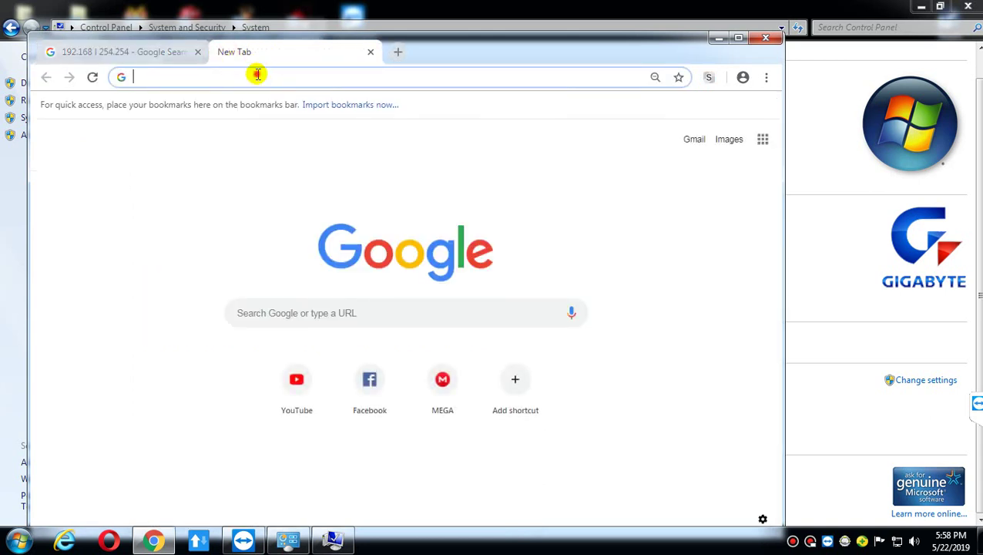
key("ctrl+n")
key("ctrl+f")
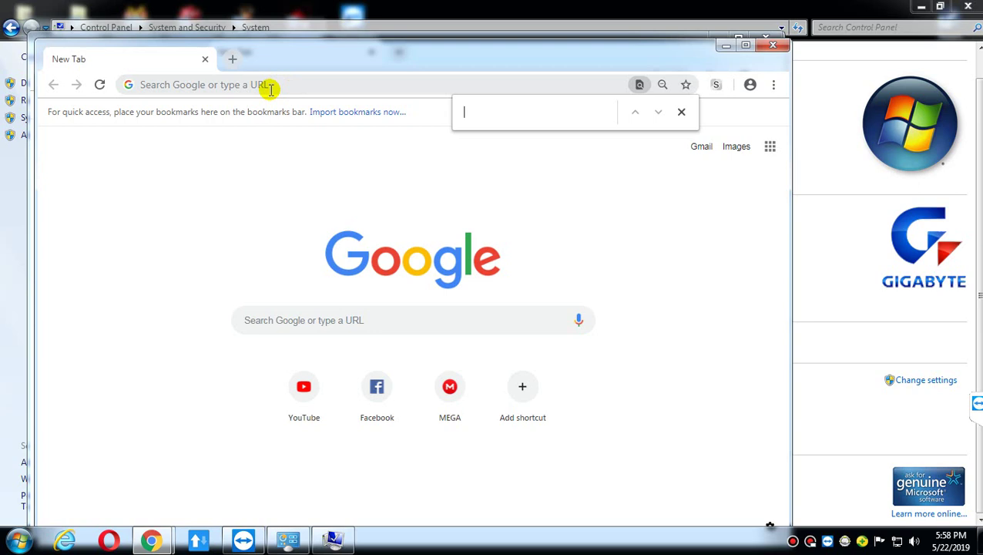
left_click(270, 89)
key("ctrl+h")
key("ctrl+t")
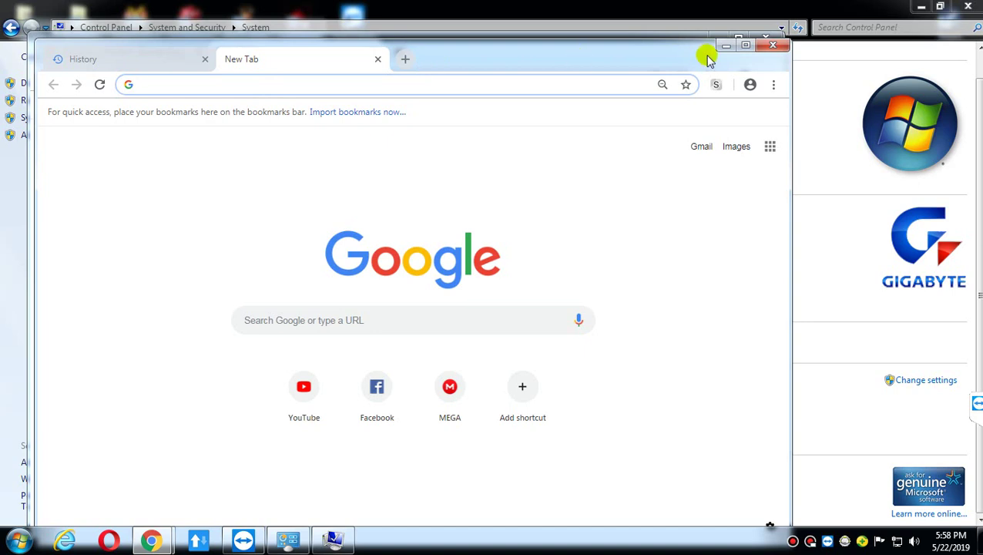
left_click(782, 45)
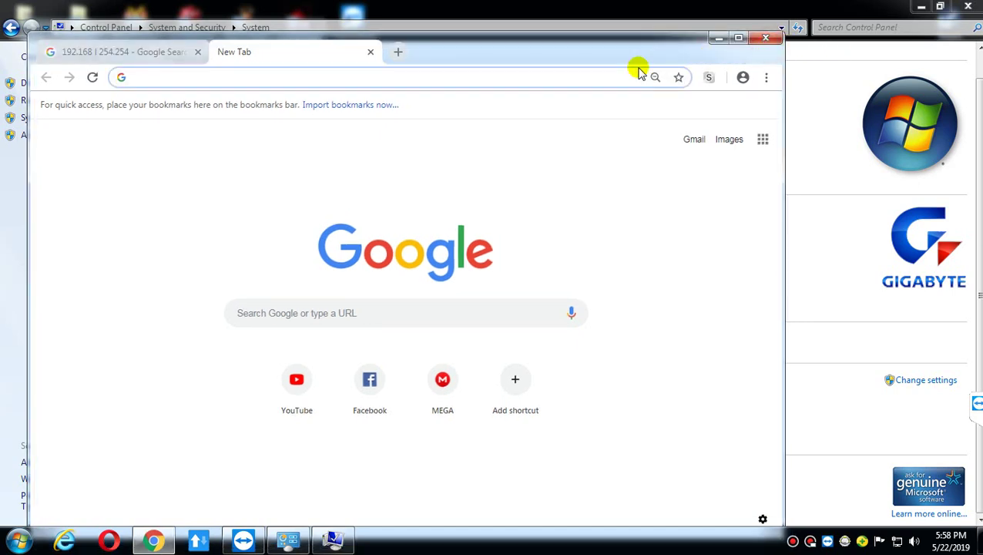
left_click(483, 77)
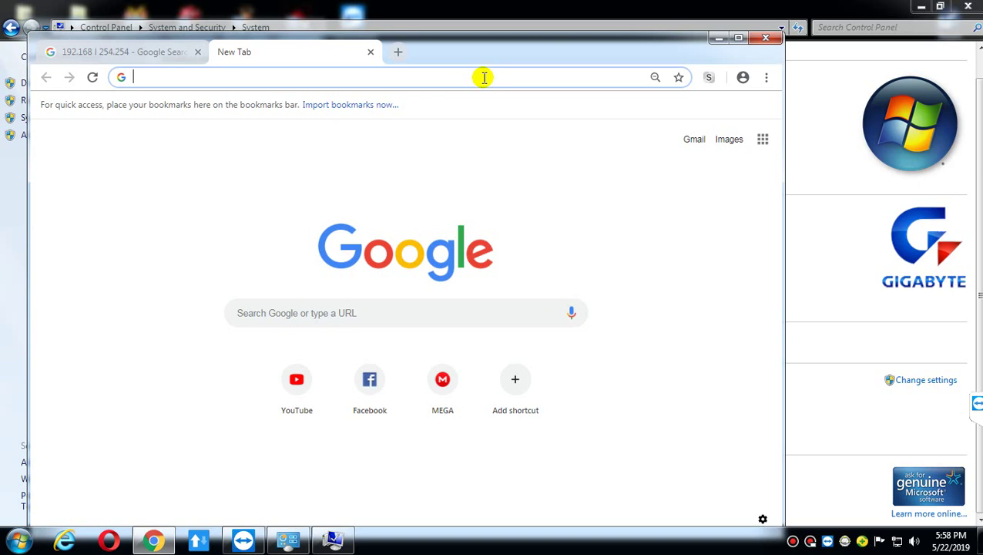
left_click(483, 77)
left_click(478, 77)
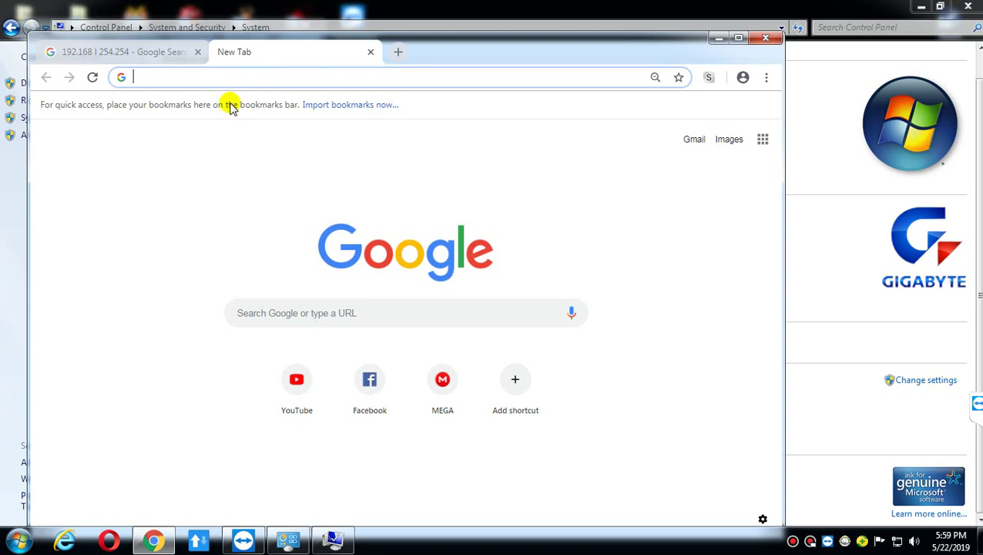
left_click(131, 51)
type("c")
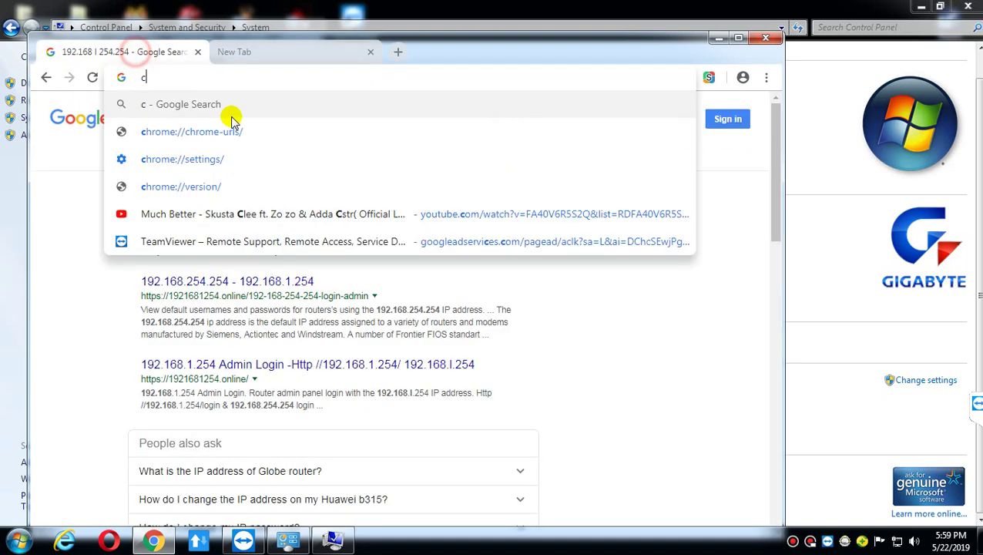
left_click(234, 54)
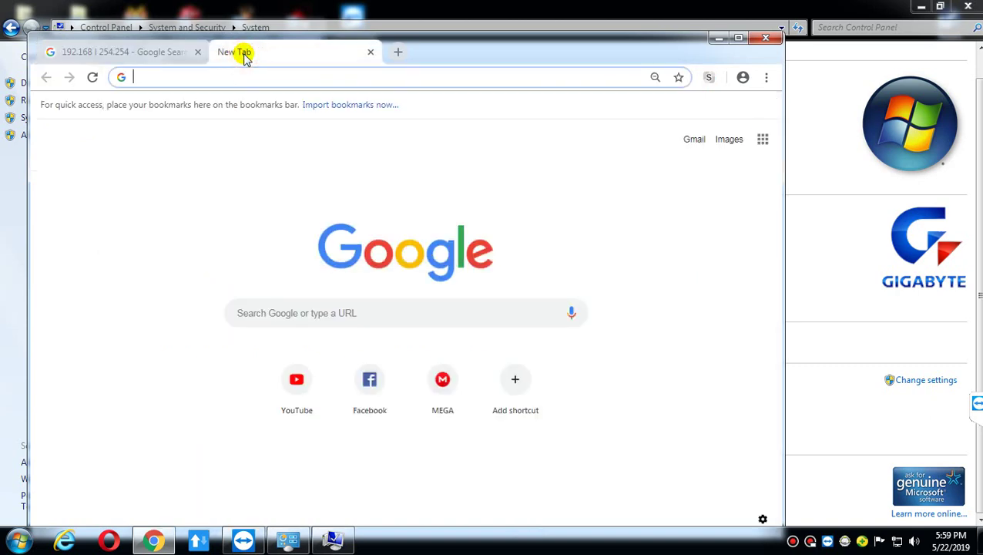
Write the message "chat ko nimo fb pls check" in the blank tab's address bar without running a search
type("c")
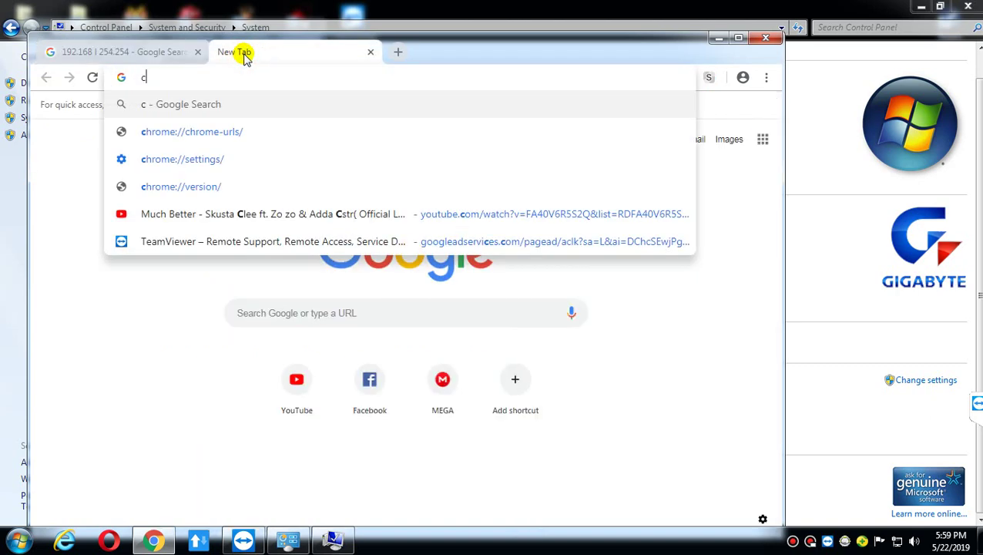
type("hat")
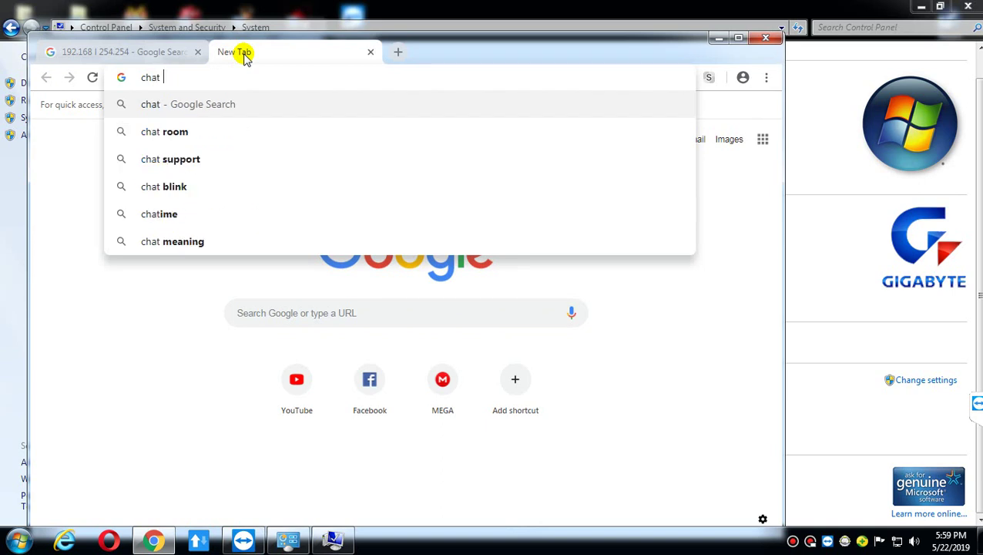
type(" ko")
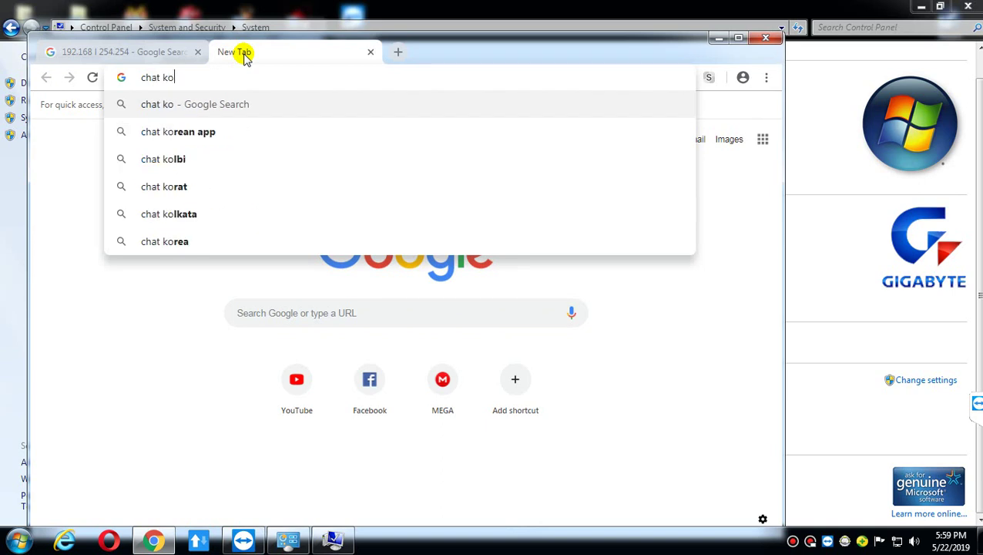
type(" n")
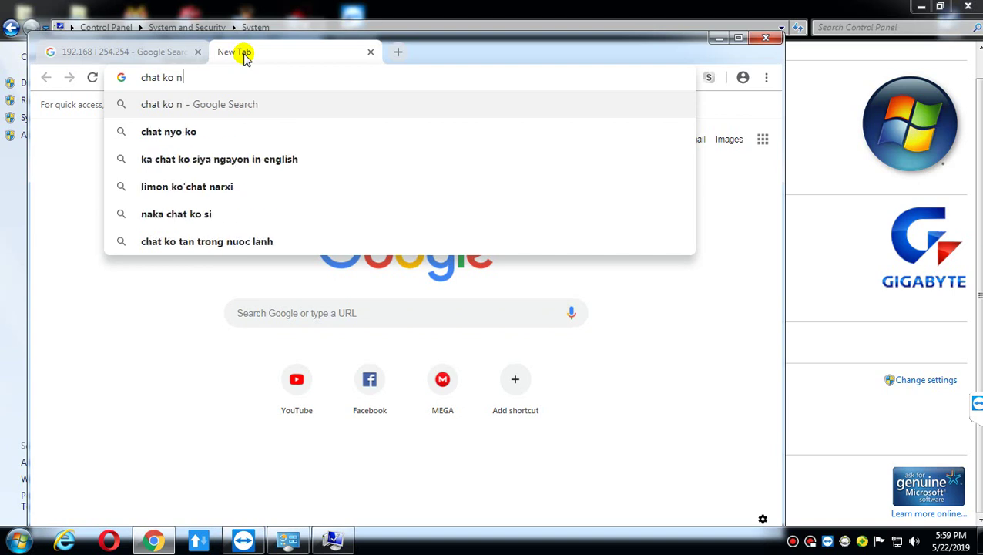
type("imo")
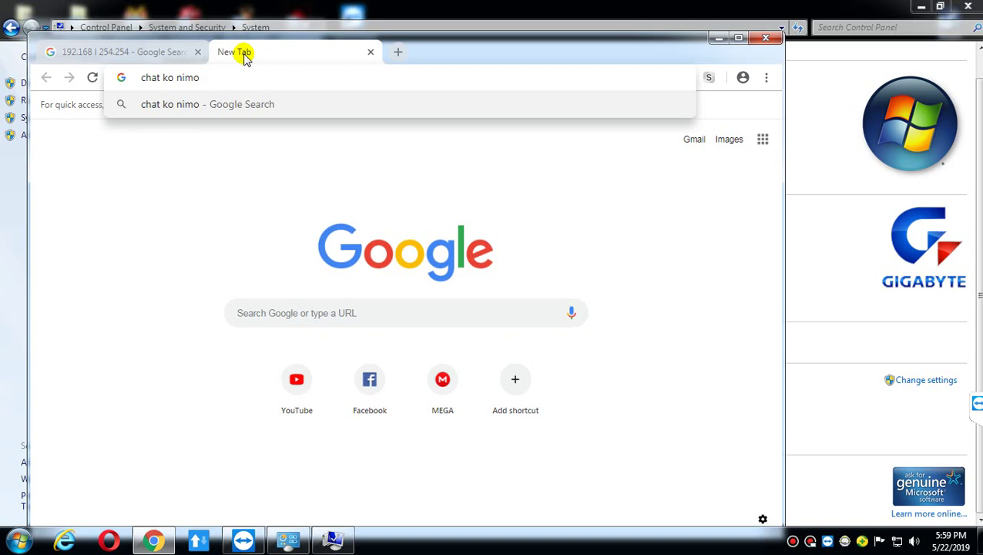
type(" fb")
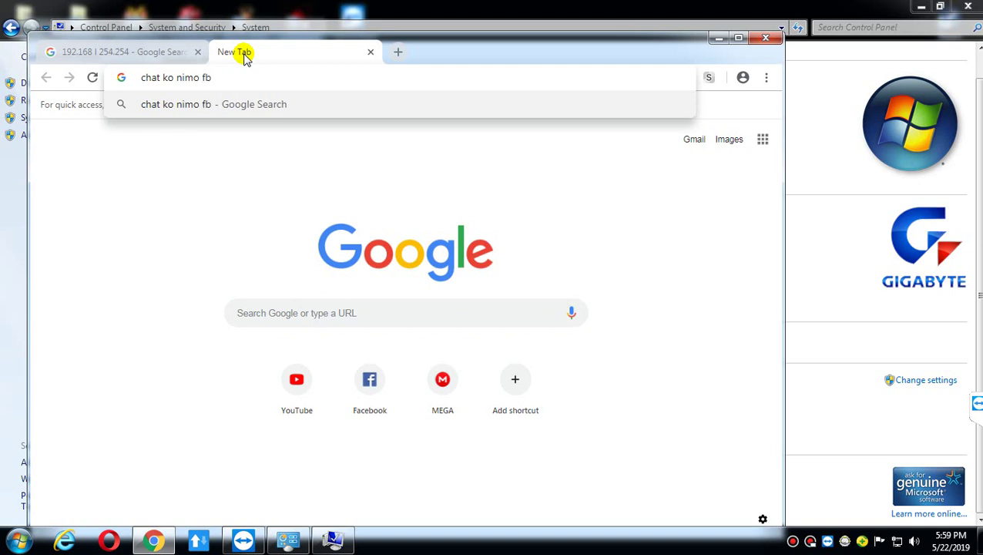
type(" pls")
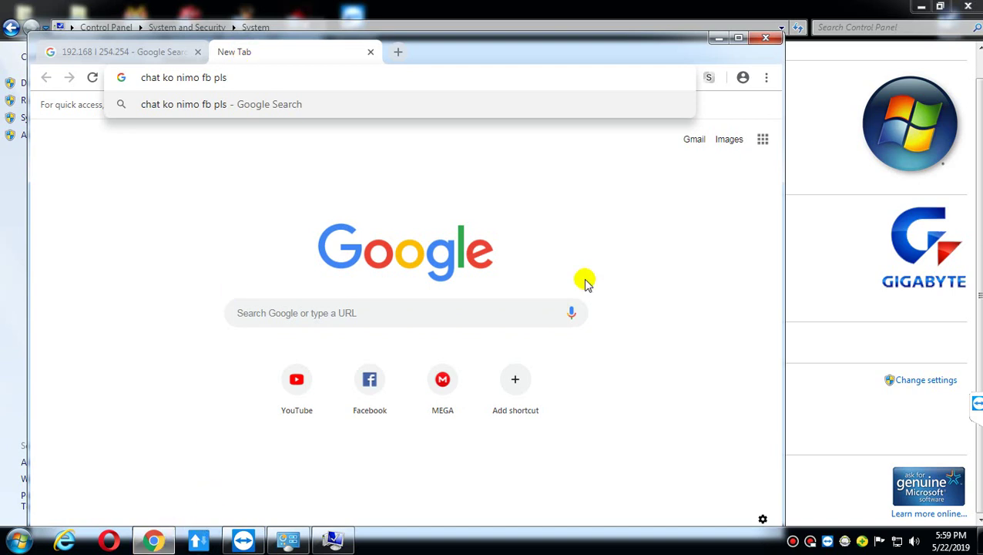
type(" check")
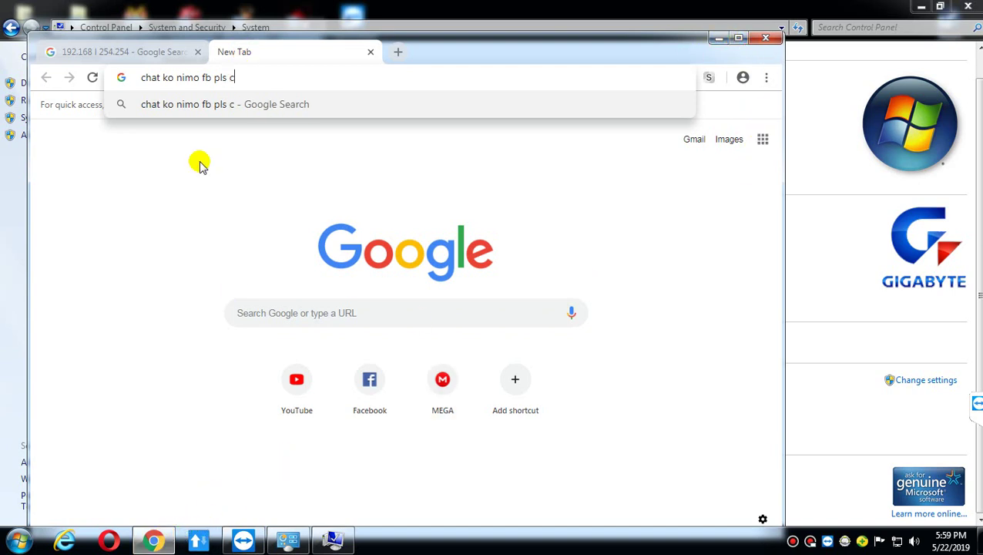
Open another tab, enter "FB" in its address bar, and return to the tab holding the written message
left_click(399, 53)
type("FB")
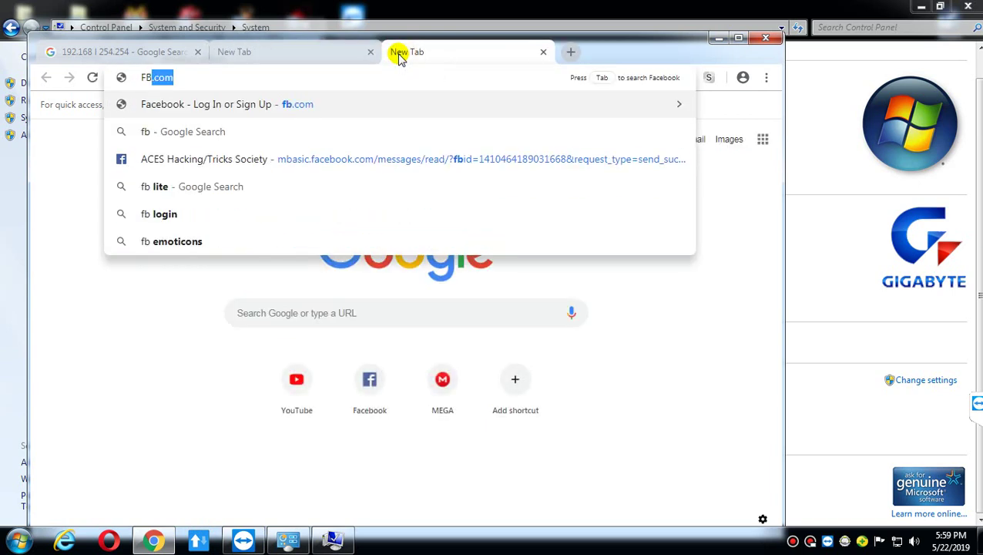
left_click(318, 52)
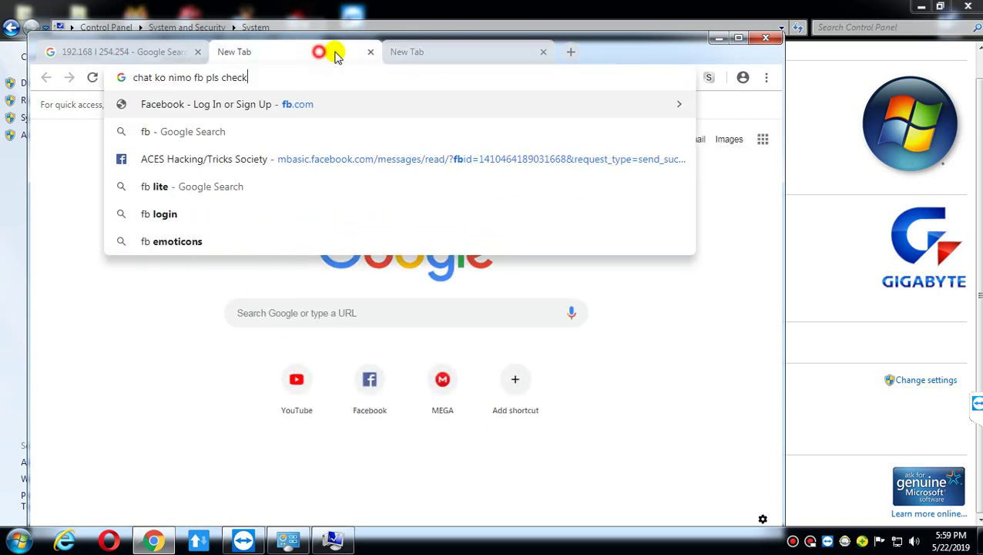
Load the suggested fb.com address in the newest tab and return to the tab holding the written message
left_click(399, 52)
key("Return")
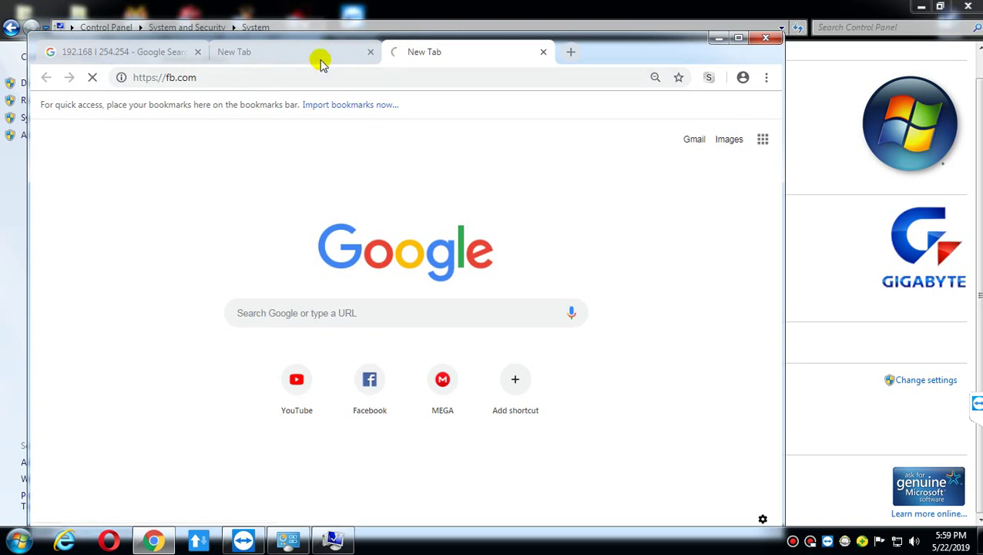
left_click(320, 54)
type("G")
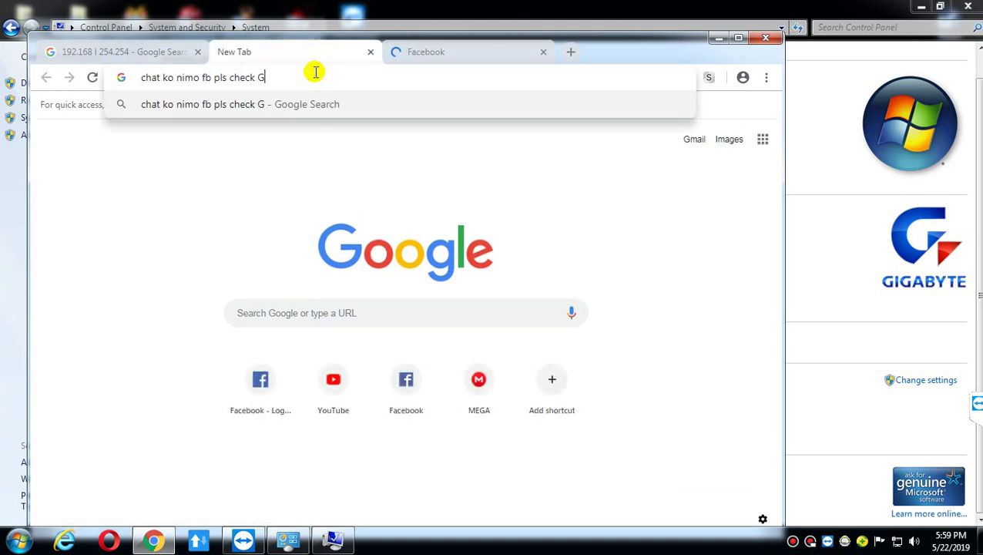
type("B")
key("BackSpace")
key("BackSpace")
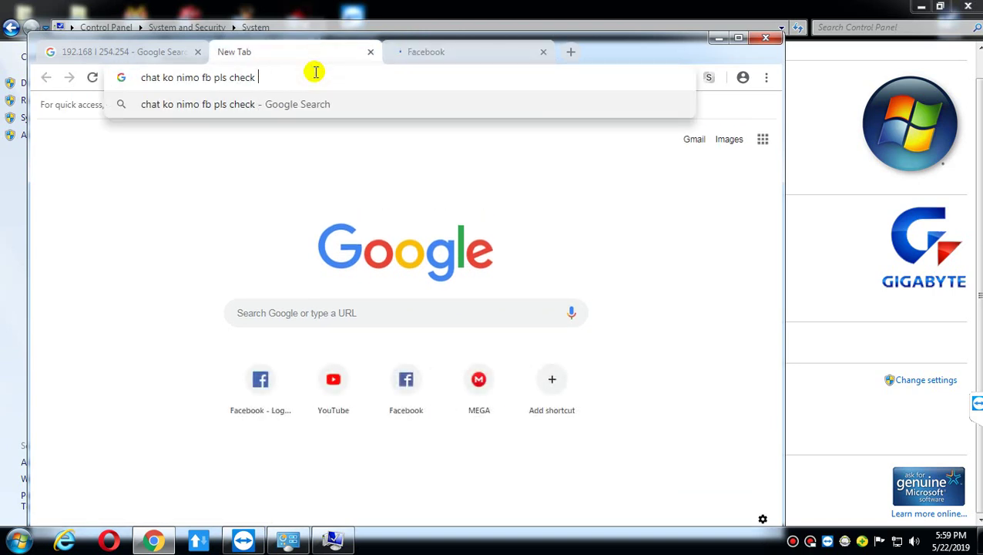
left_click(411, 58)
left_click(307, 52)
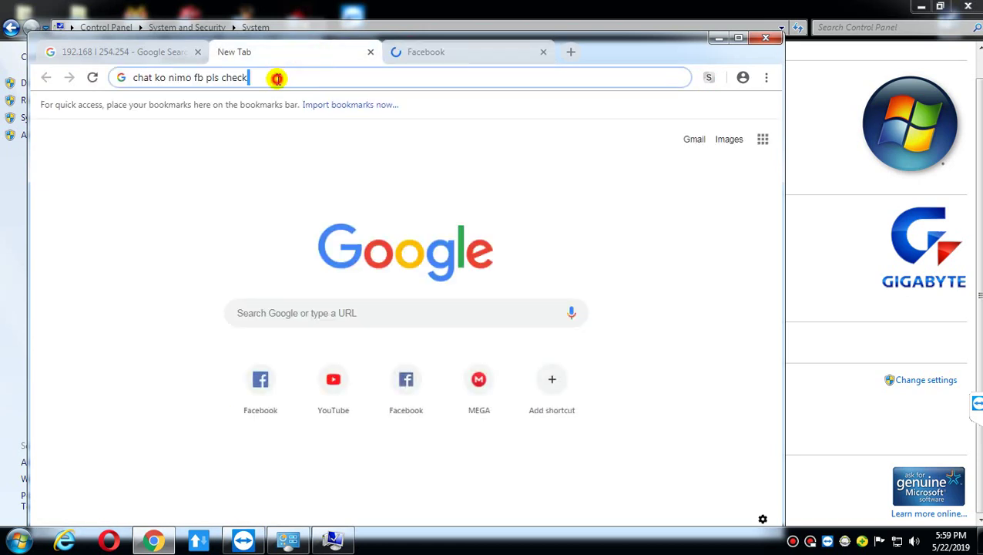
Replace the message in the address bar with "NGANO UNSAON DIAY NMO ANG 192.168.254.254" without running a search
left_click(278, 79)
type("NGANO ")
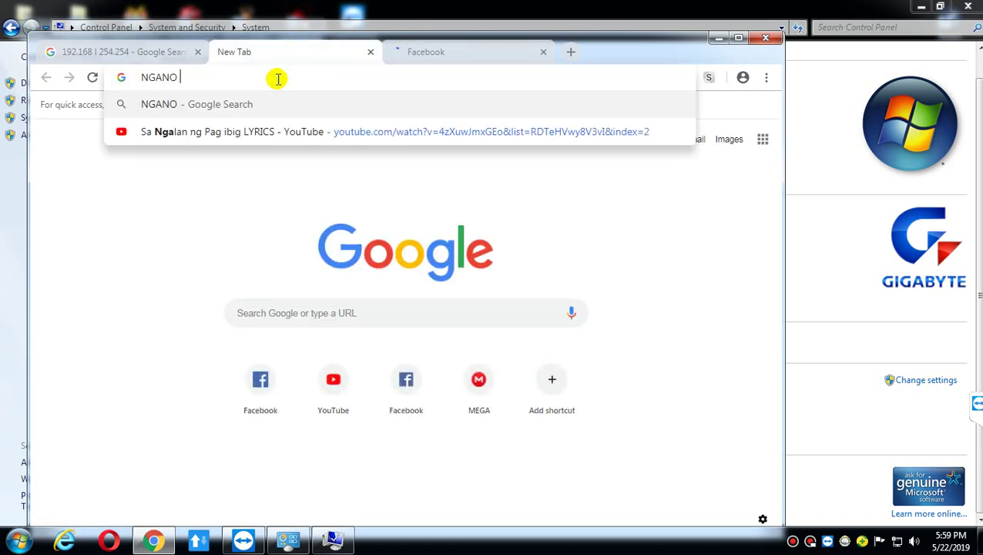
type("UNSAON DI")
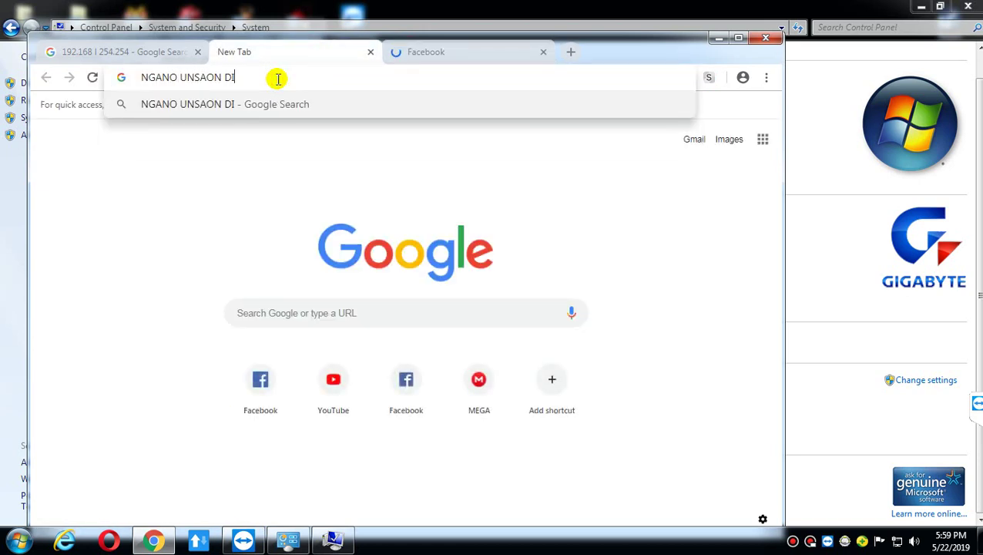
type("AY NMO ANG ")
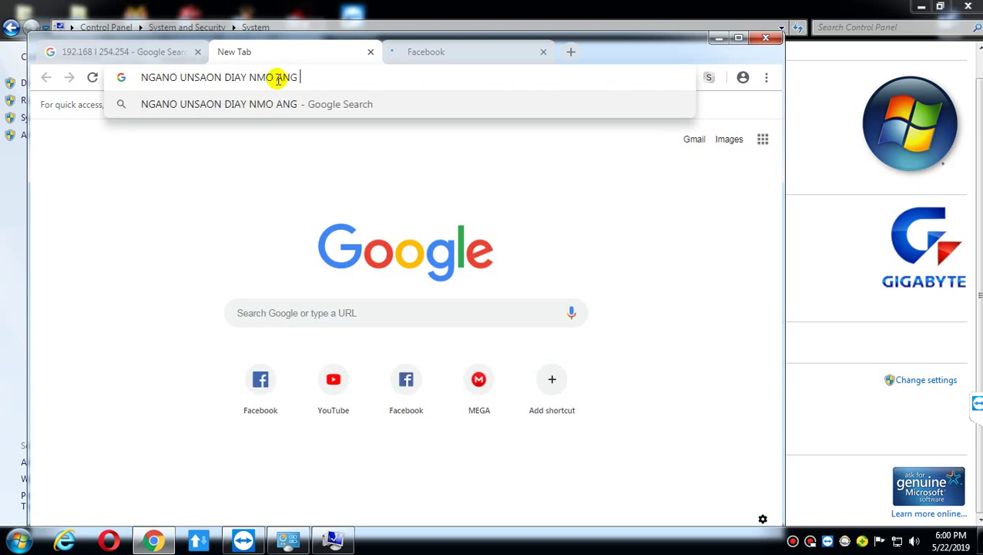
type("192.168")
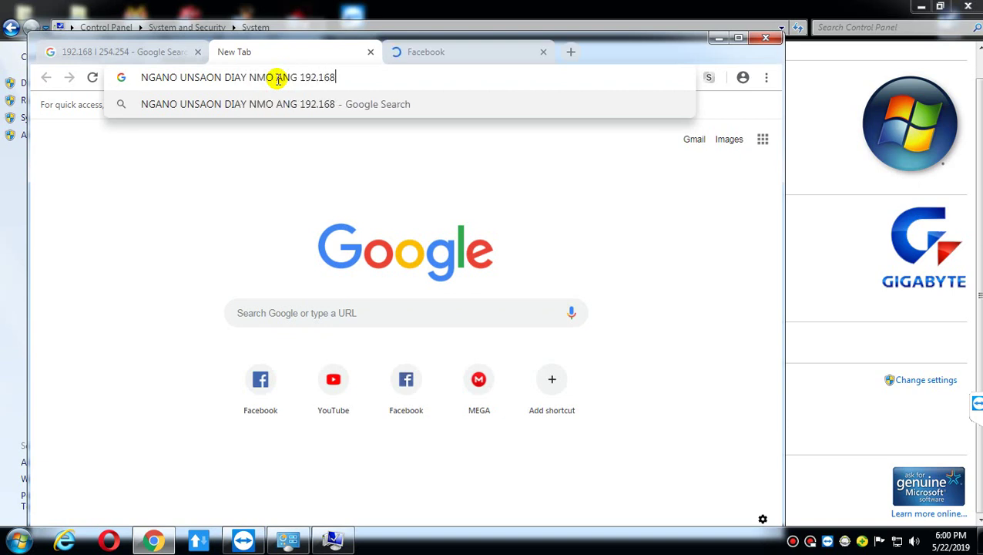
type(".254.254")
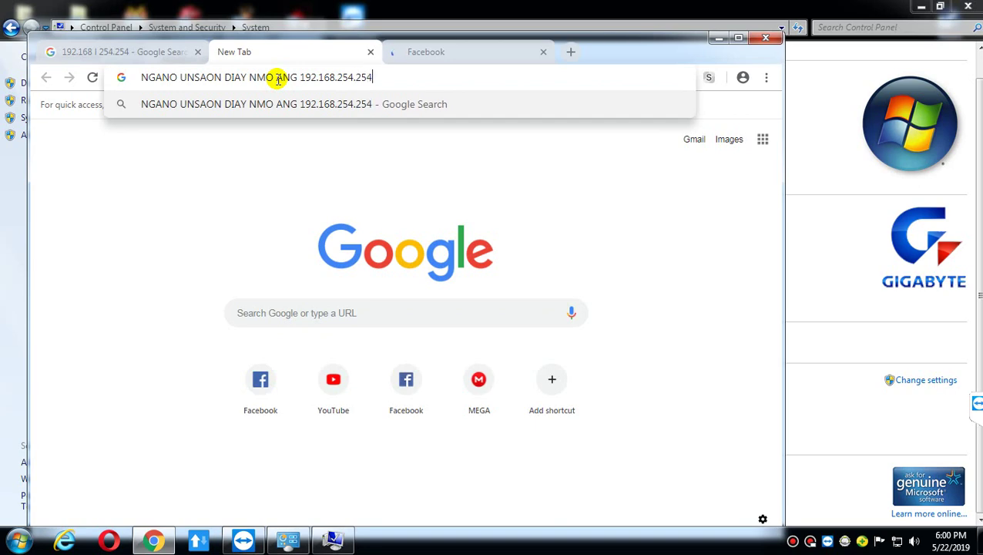
Open the ACES Hacking/Tricks Society conversation from the recent messages on the Facebook page
left_click(416, 53)
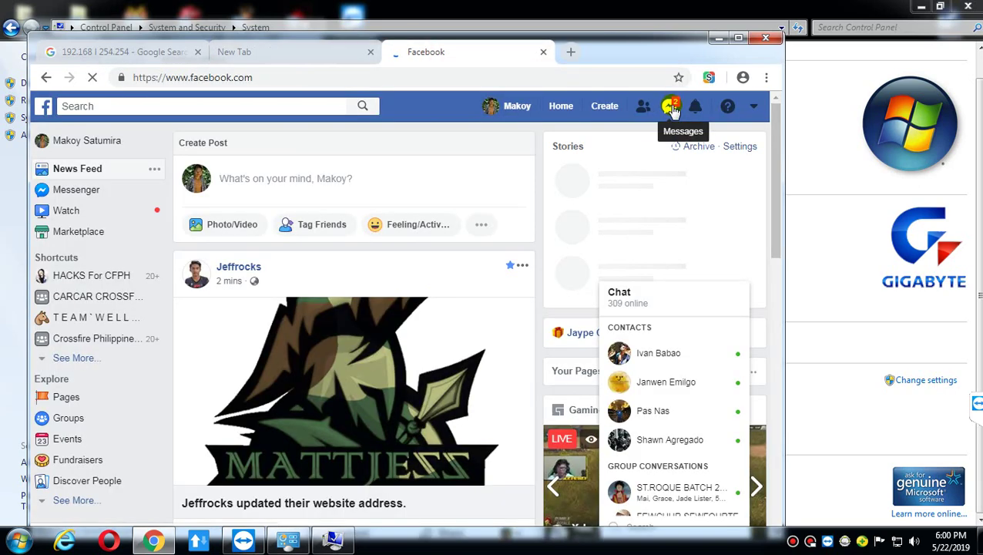
left_click(670, 106)
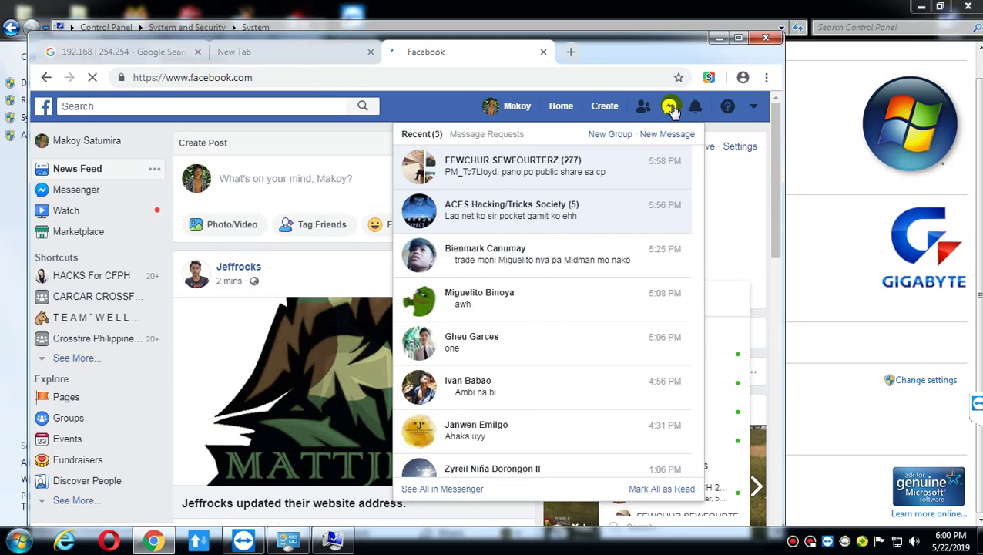
left_click(462, 215)
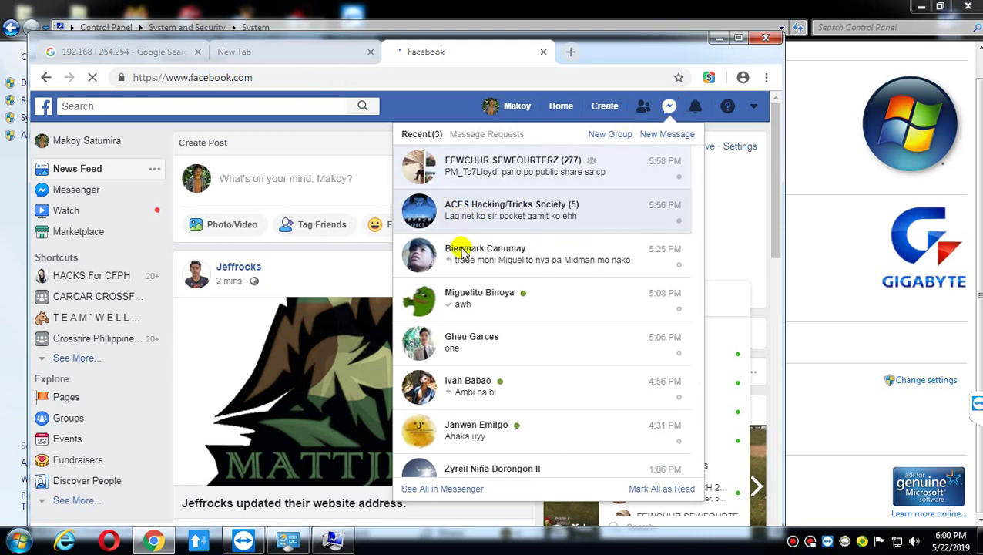
left_click(317, 53)
left_click(429, 55)
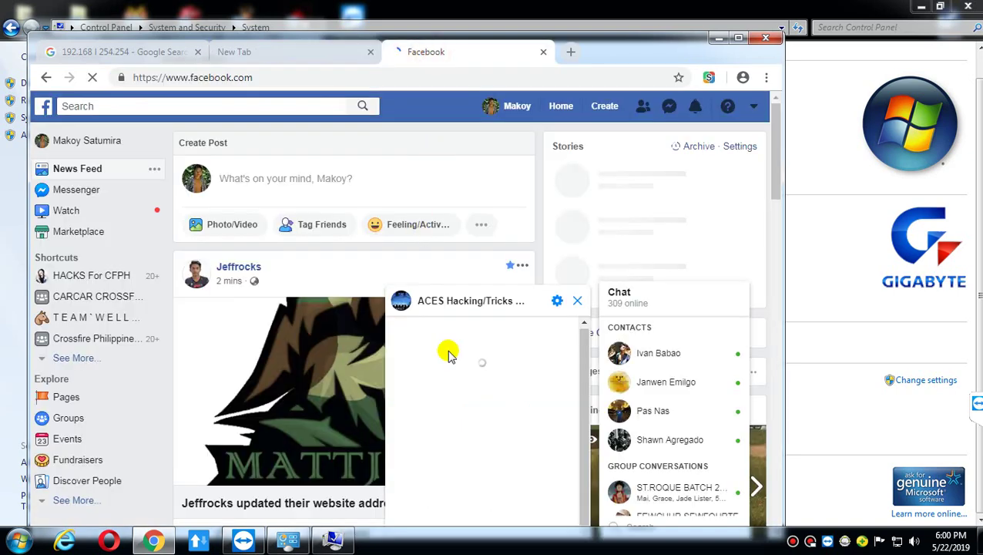
Remove the words before 192.168.254.254 in the blank tab's address bar and load that address
left_click(275, 50)
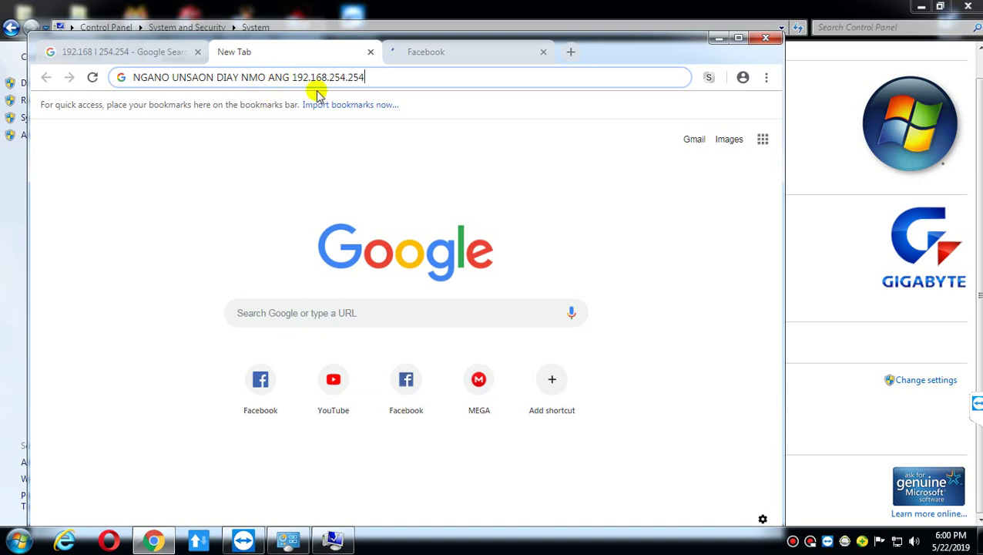
left_click_drag(293, 79, 121, 85)
key("BackSpace")
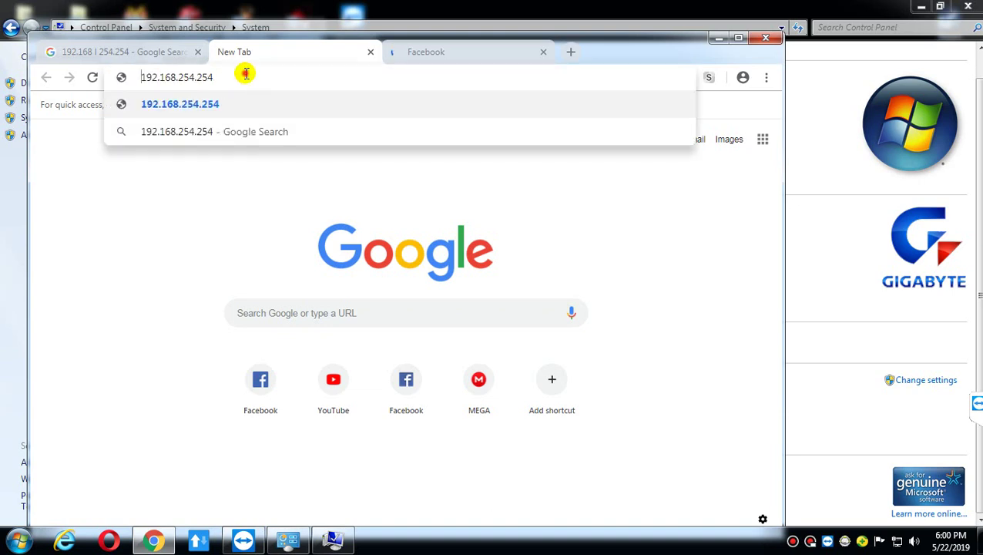
key("Return")
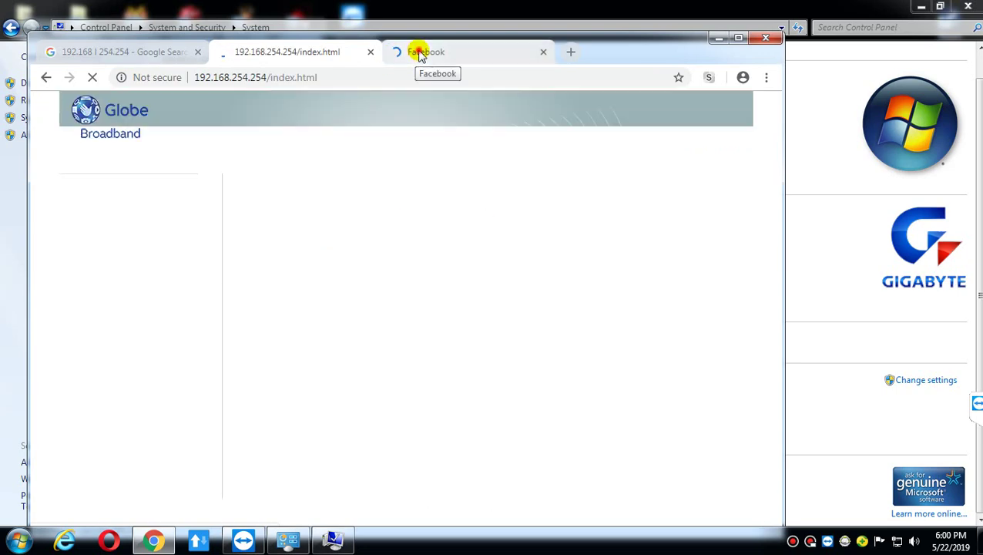
Return to the Facebook conversation and read the replies about the PC's specs and running apps
left_click(421, 54)
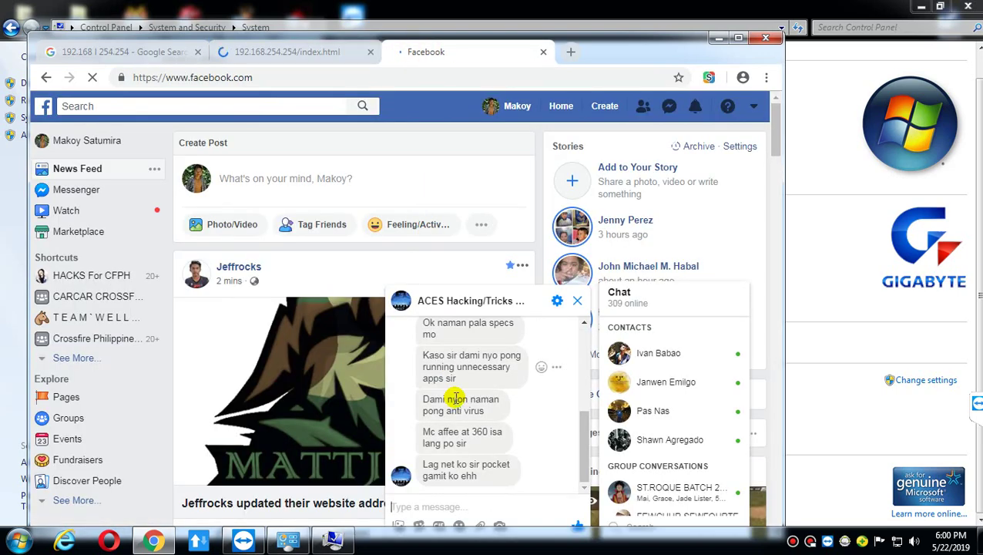
scroll(456, 397, "up", 1)
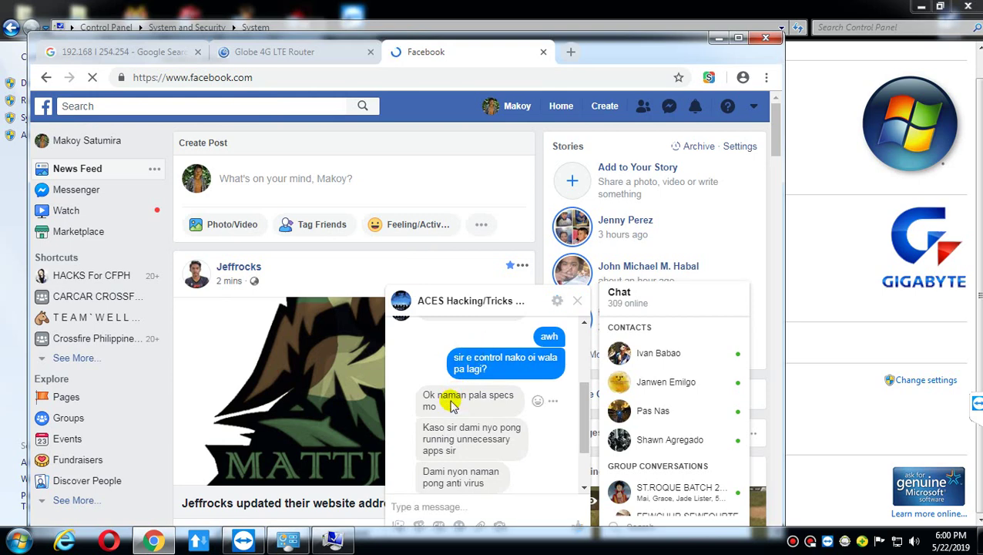
double_click(452, 394)
left_click(436, 431)
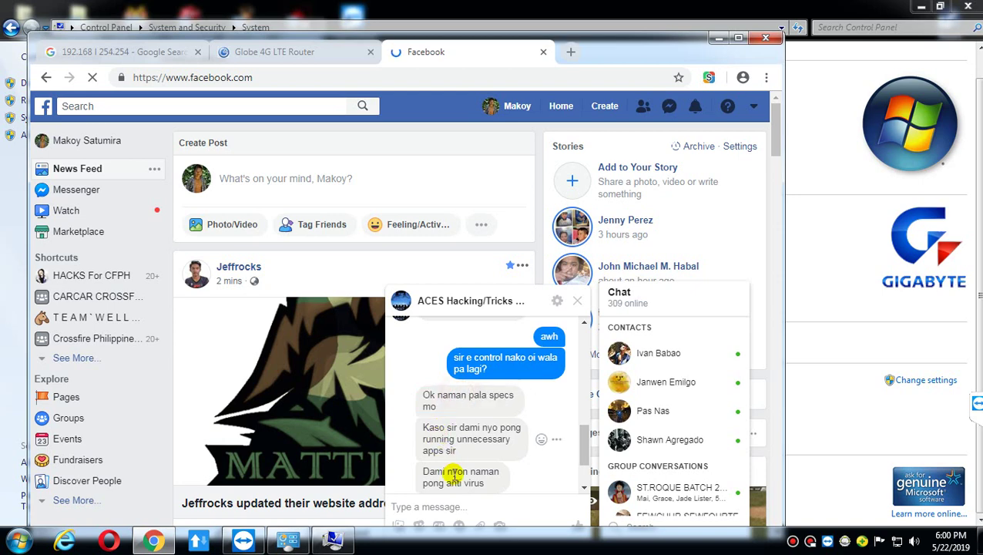
triple_click(474, 436)
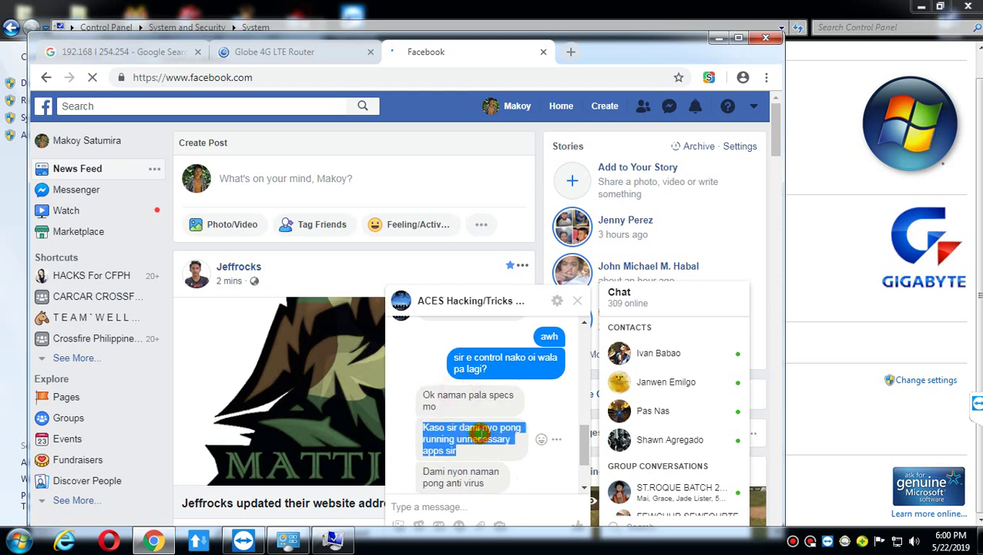
left_click(479, 434)
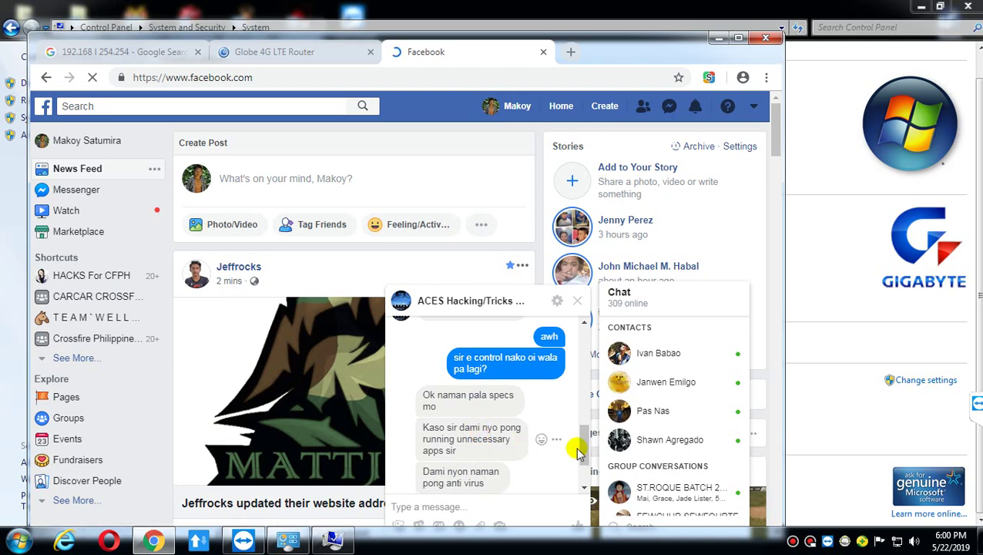
left_click_drag(583, 447, 581, 463)
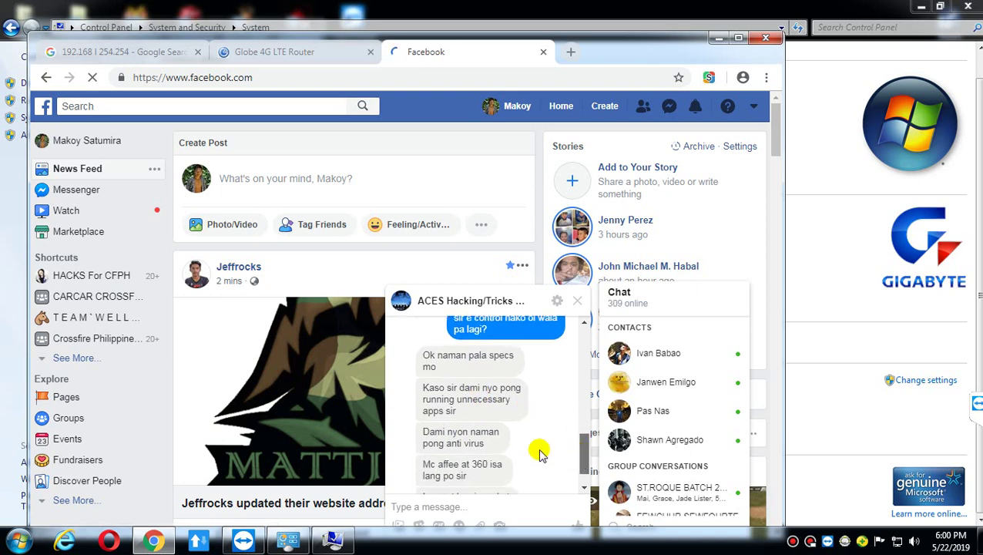
triple_click(433, 392)
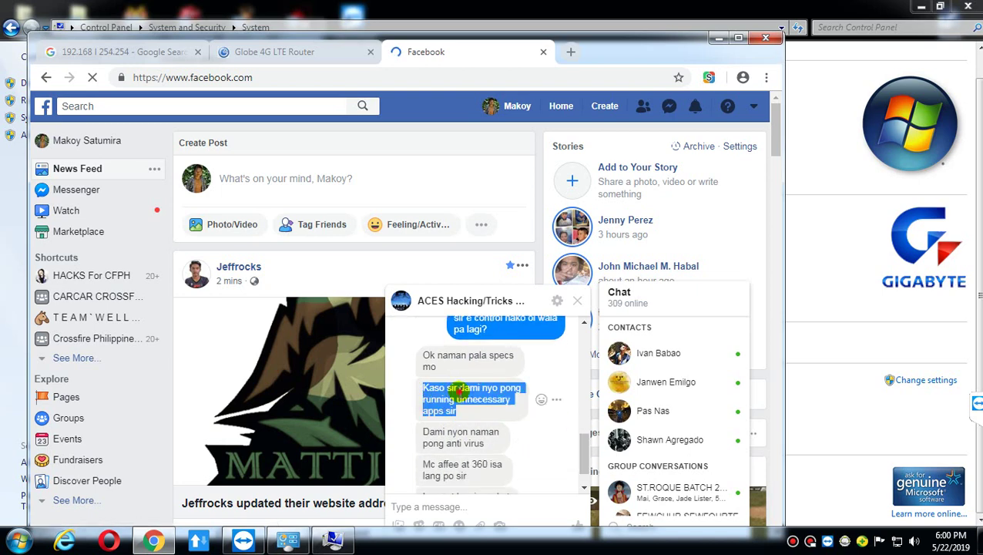
left_click(460, 391)
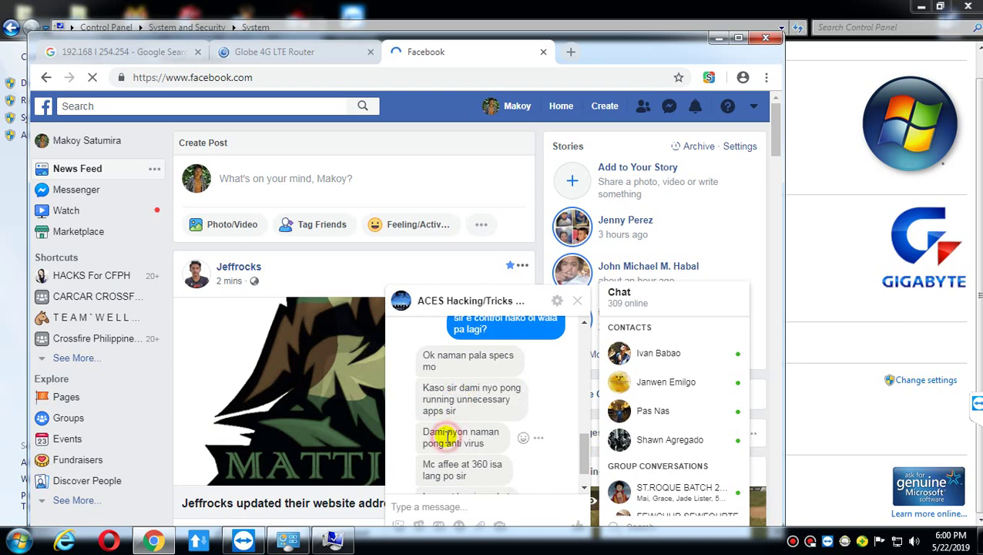
Read the latest replies in the conversation about the antivirus programs and the internet connection
scroll(446, 436, "down", 1)
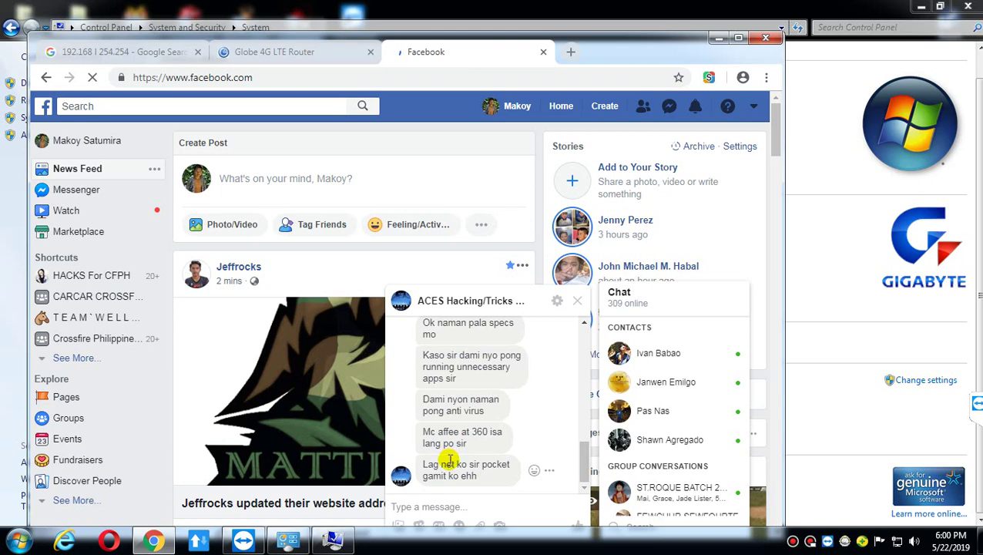
triple_click(447, 433)
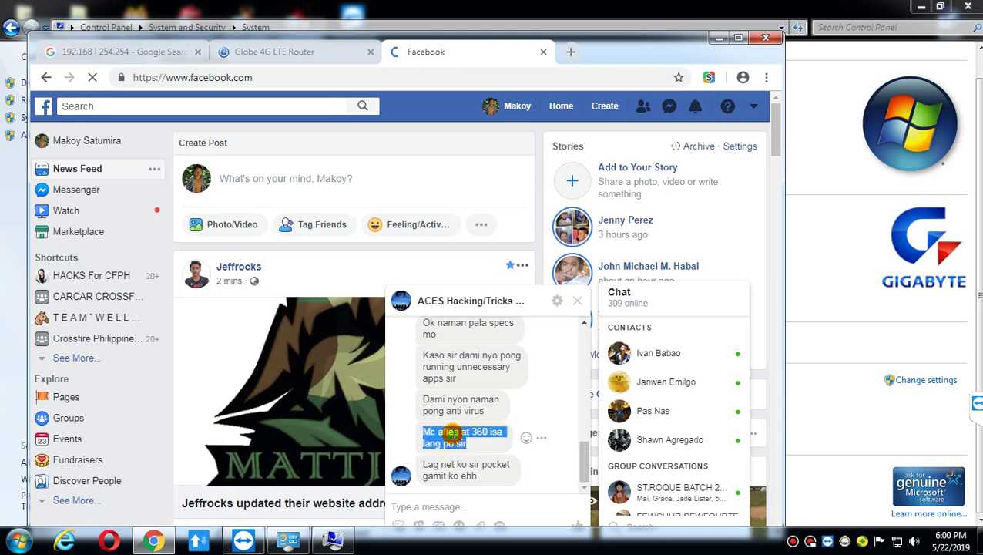
left_click(445, 435)
triple_click(445, 435)
left_click(445, 435)
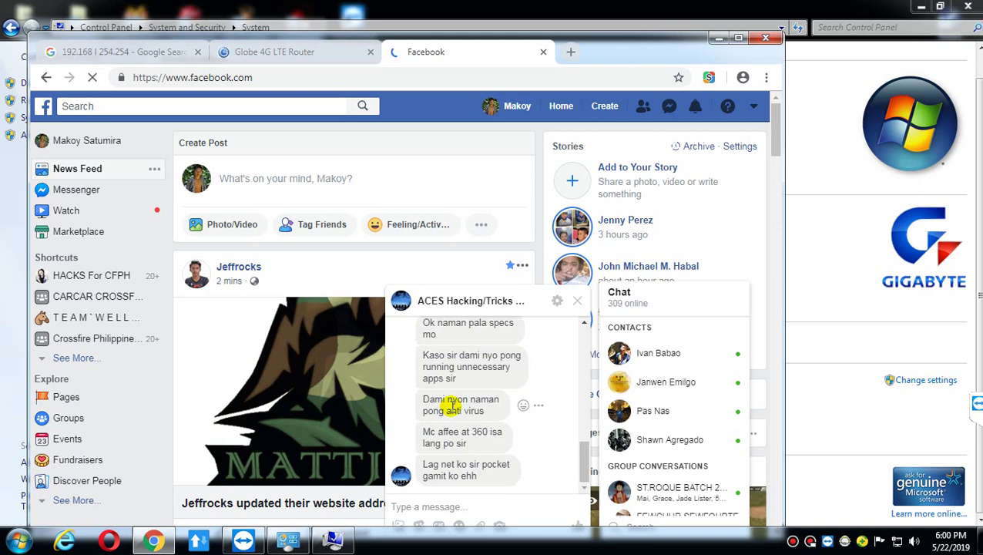
triple_click(448, 431)
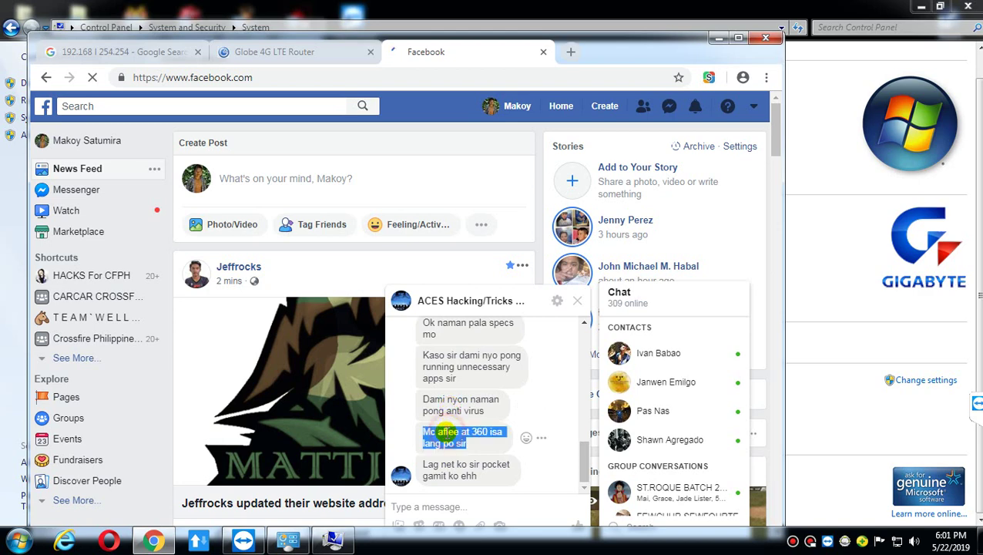
left_click(448, 433)
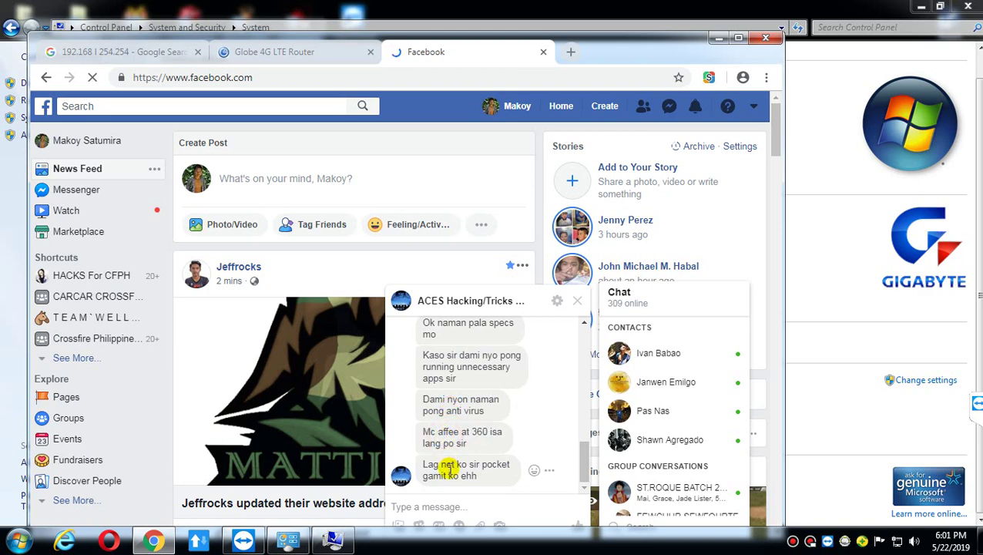
triple_click(447, 468)
left_click(449, 470)
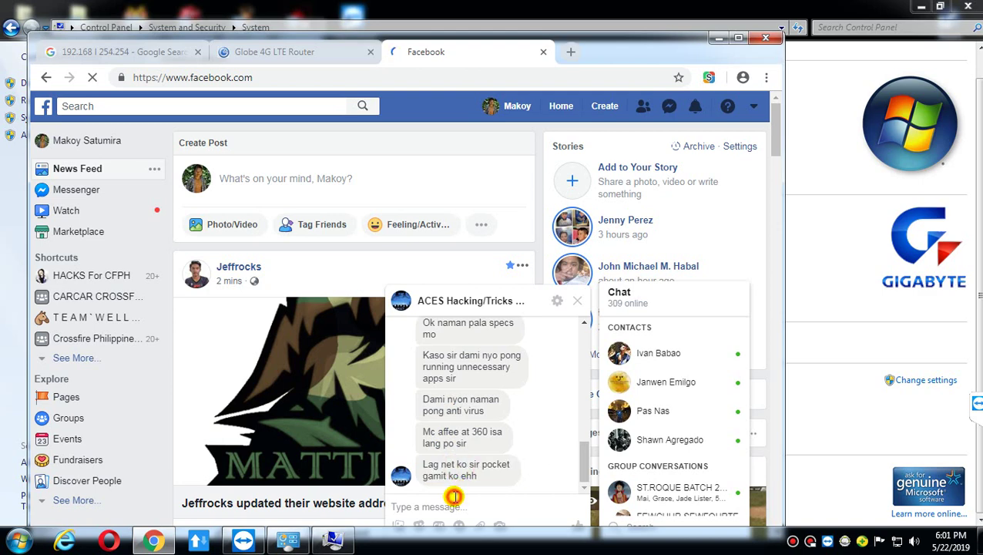
Send the reply "AHHH" in the ACES Hacking/Tricks Society conversation
left_click(454, 496)
type("AHHH")
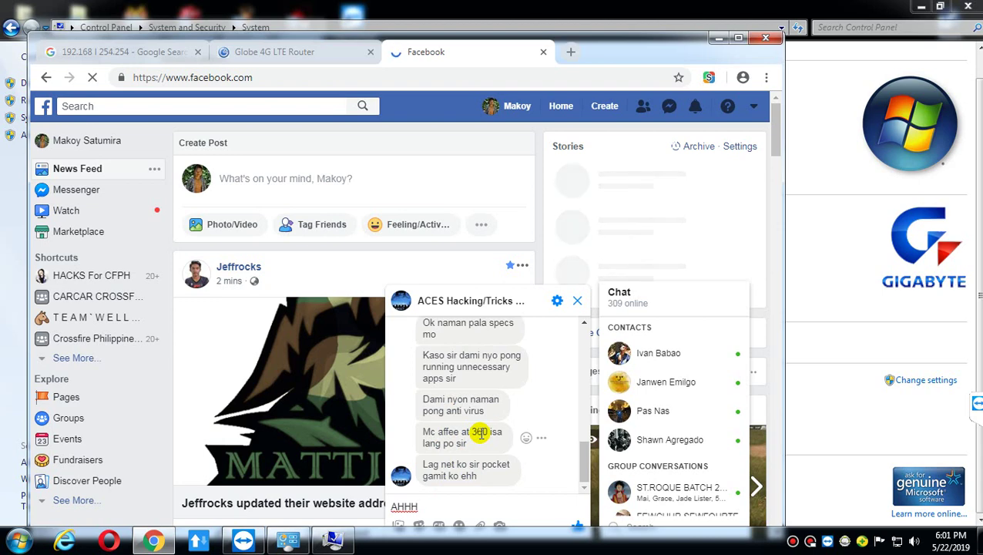
left_click(447, 503)
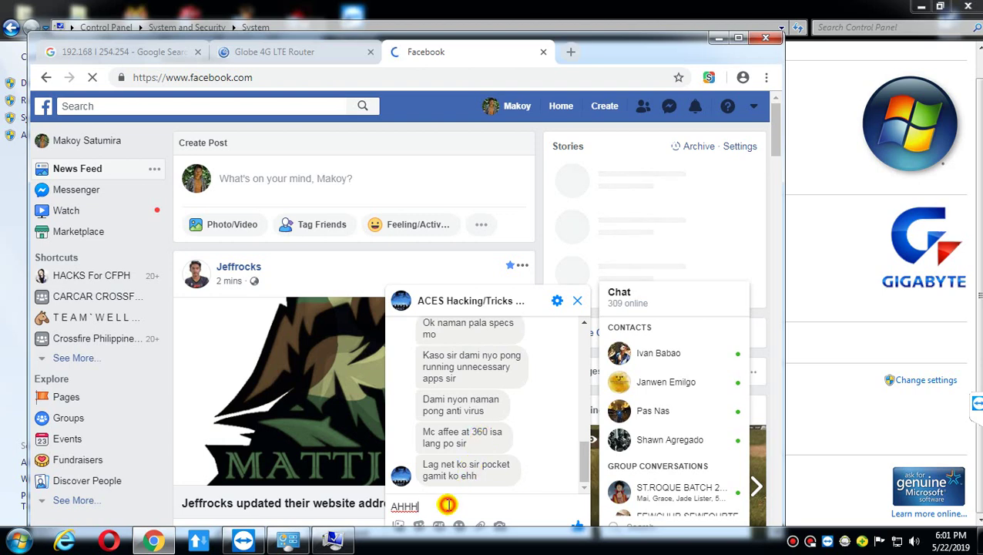
key("Return")
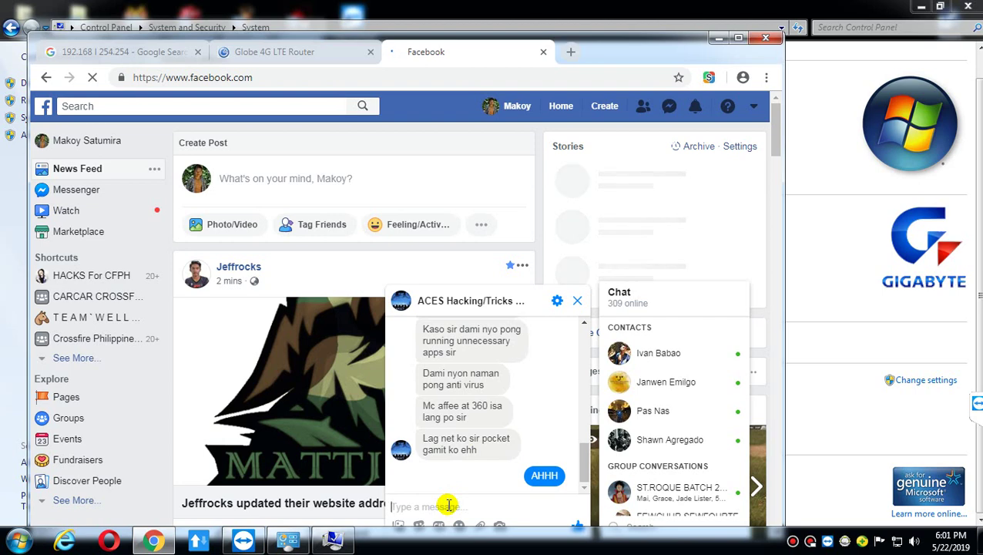
Send the message "e uninstall ko ung Mc Affee?" in the ACES Hacking/Tricks conversation, dismissing the TeamViewer sponsored-session notice
type("e uni")
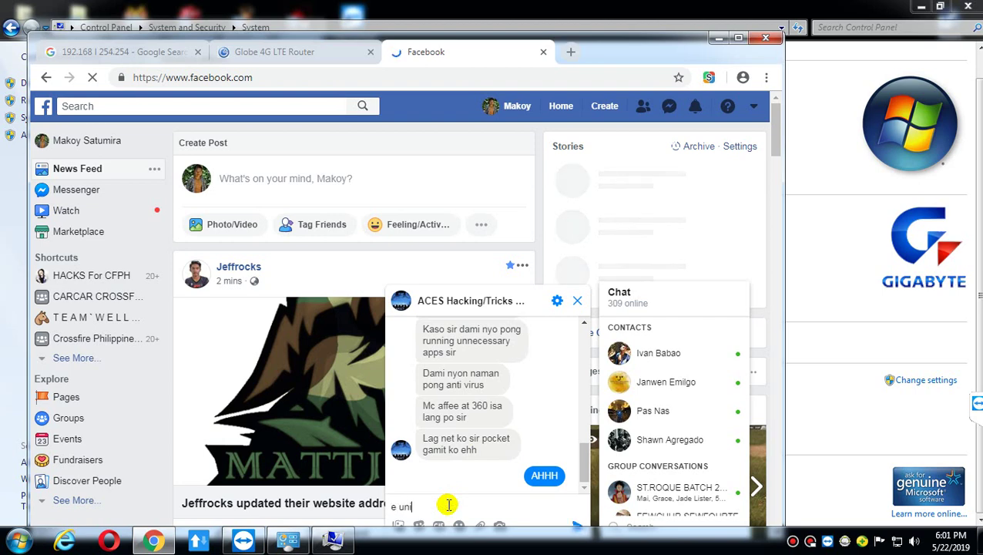
type("nstall ko lang Mc Affe")
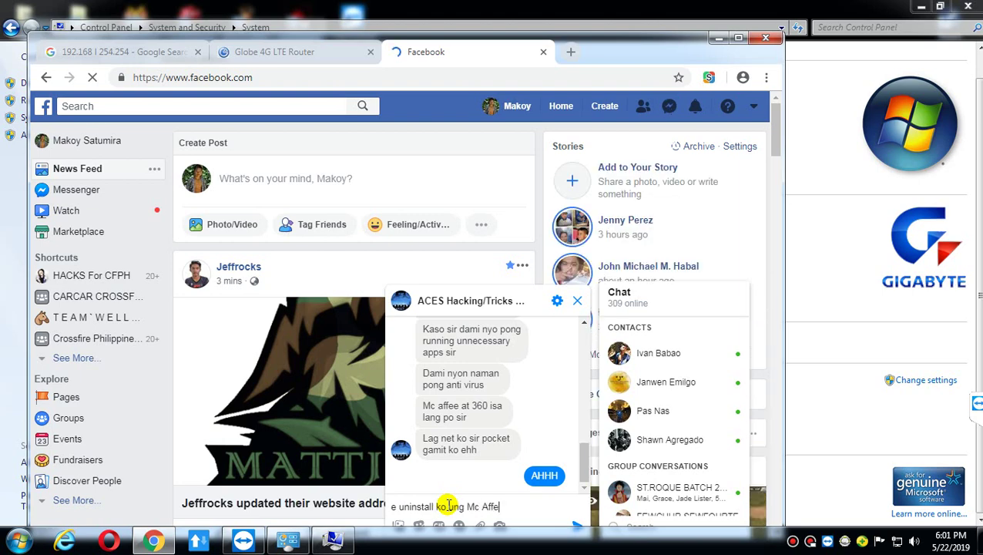
key("ctrl+shift+Tab")
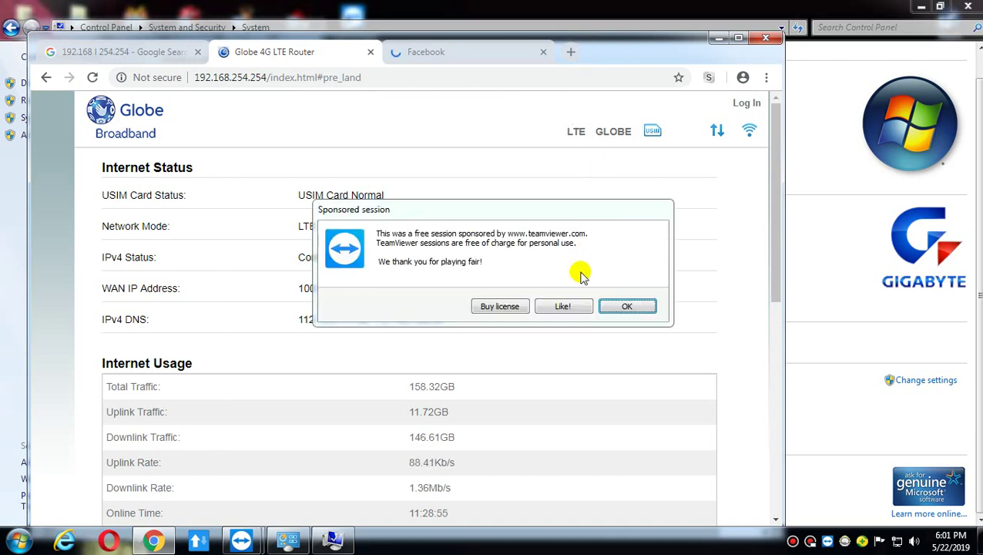
left_click(627, 306)
left_click(430, 53)
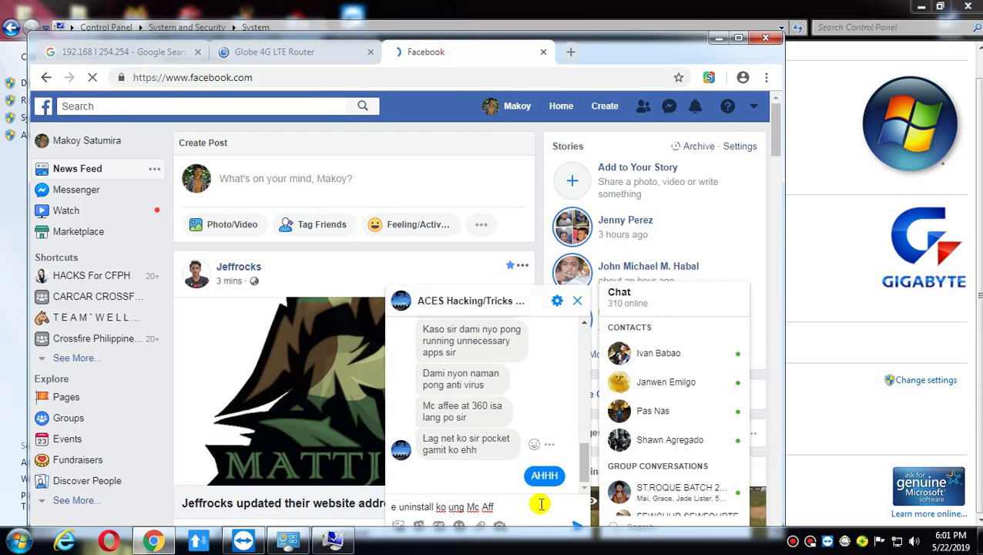
type("ee")
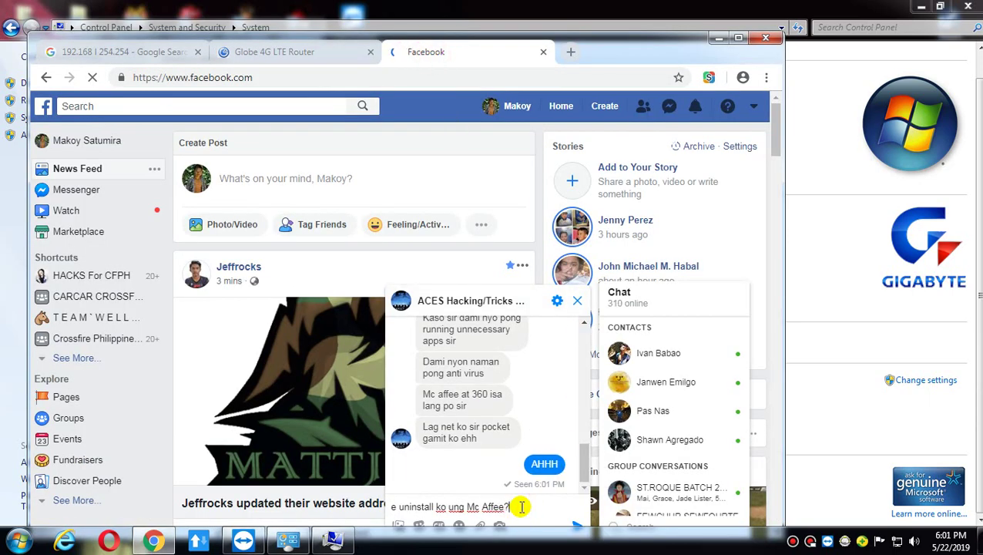
key("Return")
Review the internet status, usage and LTE signal details on the Globe 4G LTE Router page
left_click(250, 53)
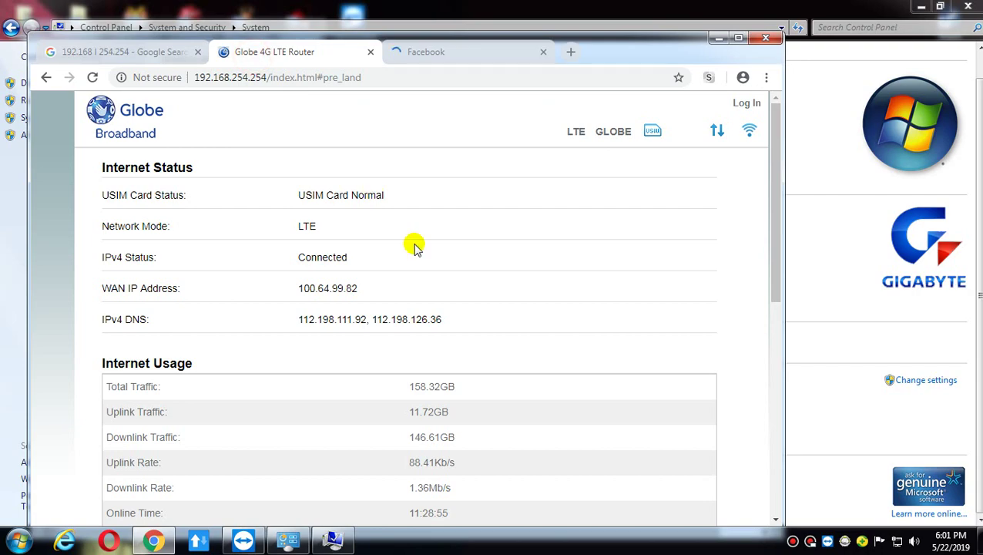
scroll(414, 247, "down", 6)
scroll(414, 246, "up", 4)
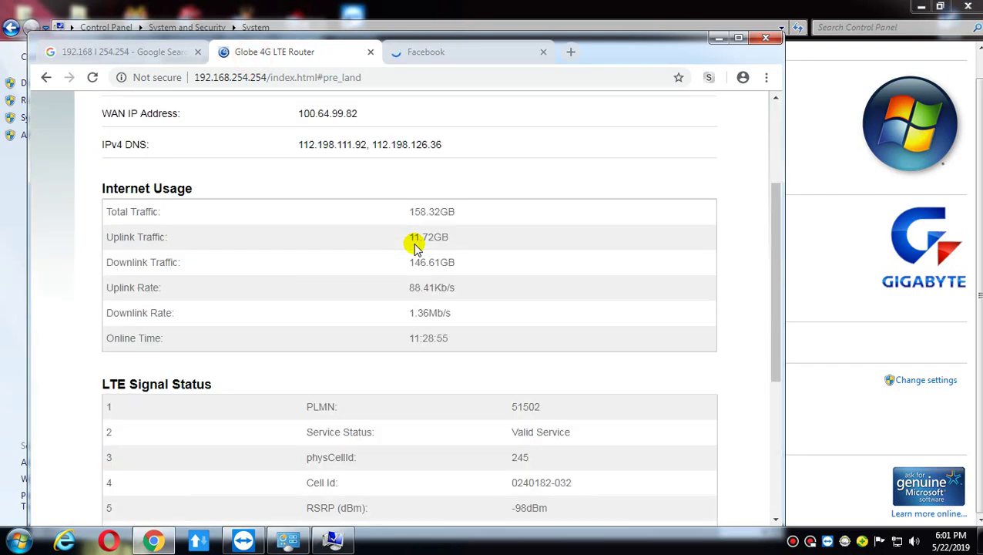
scroll(414, 245, "up", 3)
Close the Google search tab about the router address and return to the Facebook conversation
left_click(125, 52)
scroll(304, 254, "down", 1)
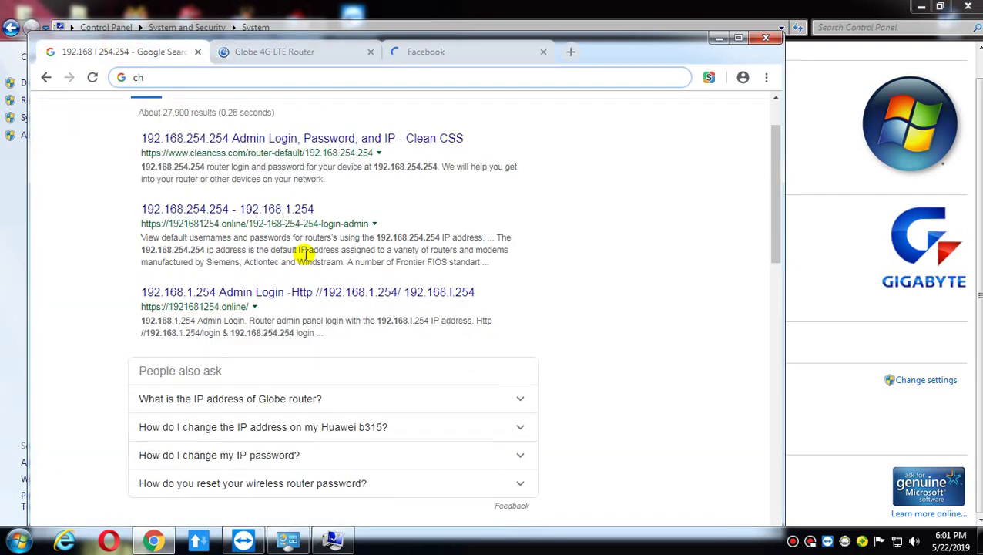
scroll(304, 255, "up", 2)
left_click(197, 51)
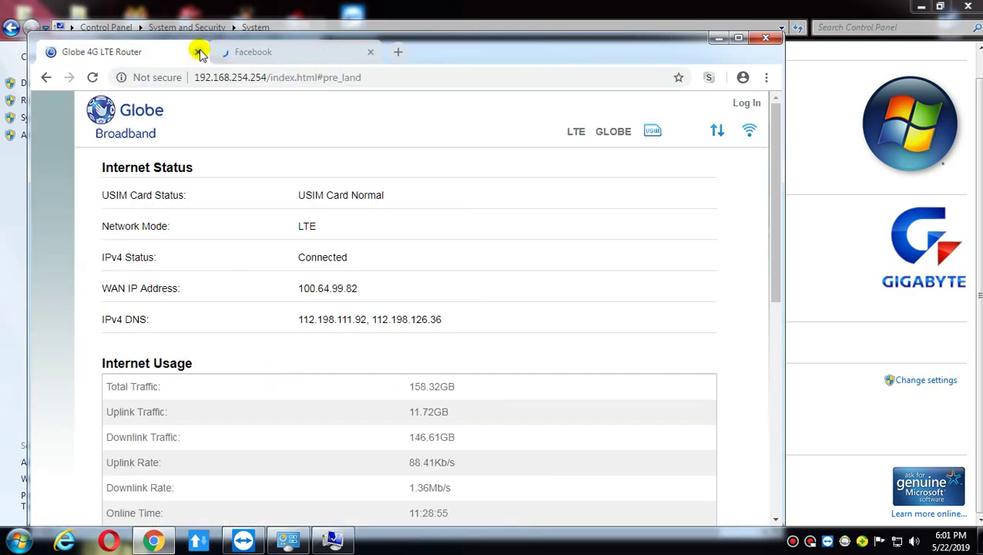
left_click(281, 51)
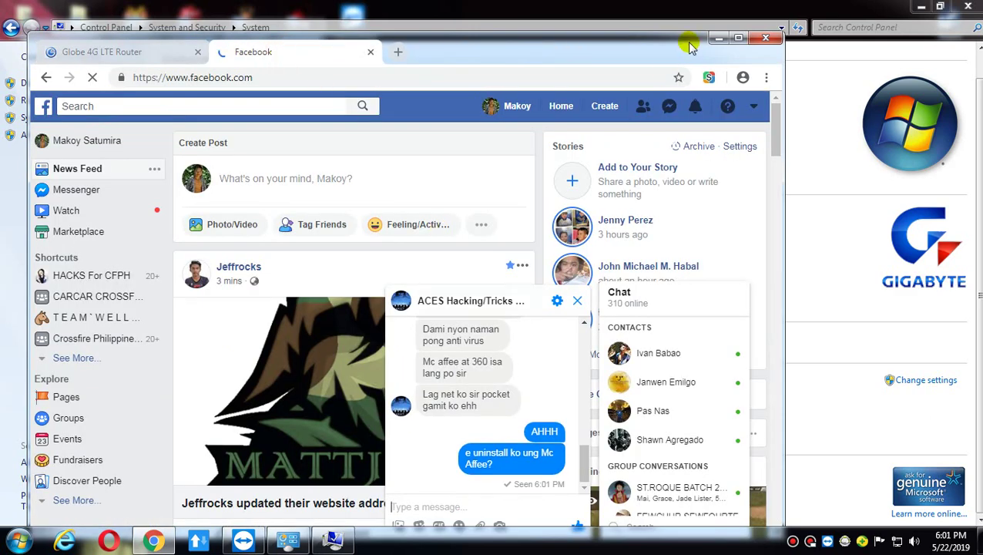
Minimize the browser, then place Performance Options beside System Properties with its visual effects settings shown
left_click(716, 38)
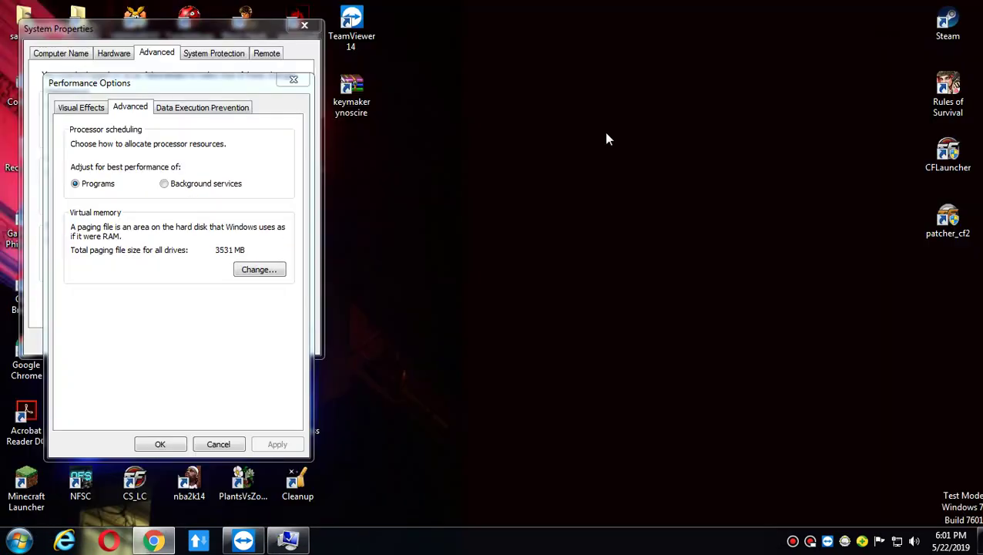
left_click_drag(236, 87, 491, 86)
left_click(357, 104)
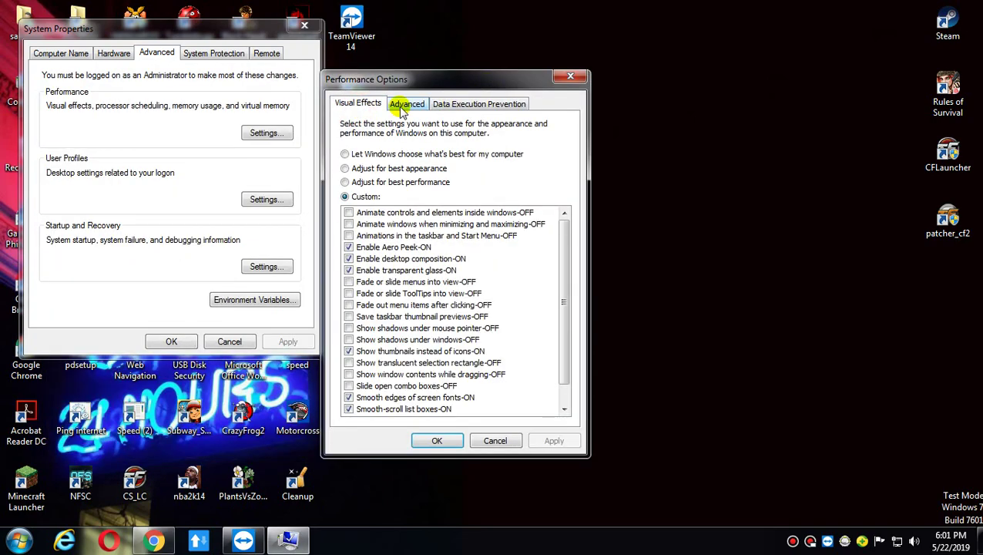